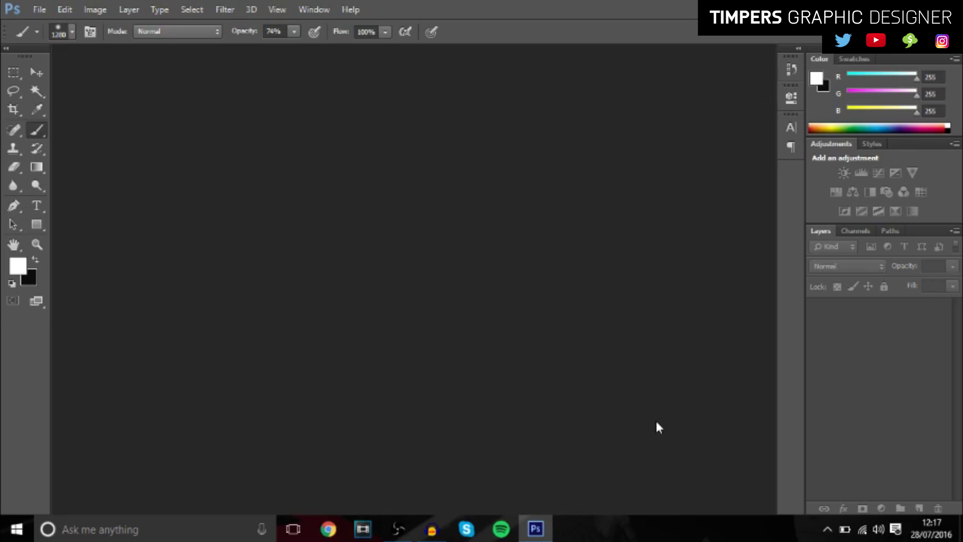
# Step: Create a new 1280×720 pixel document
pyautogui.click(36, 11)
pyautogui.press('Escape')
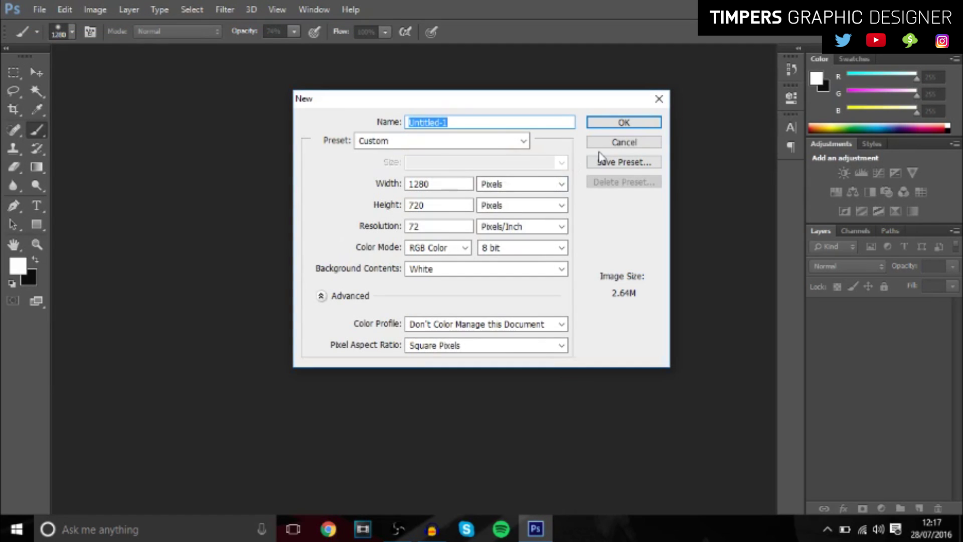
pyautogui.click(624, 122)
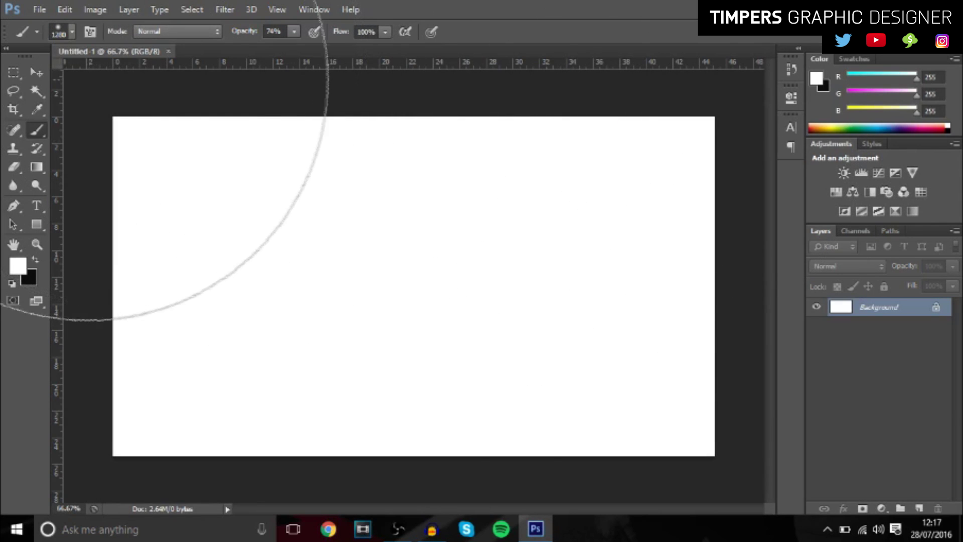
# Step: Add a new Layer 1 and delete the Background layer
pyautogui.click(37, 75)
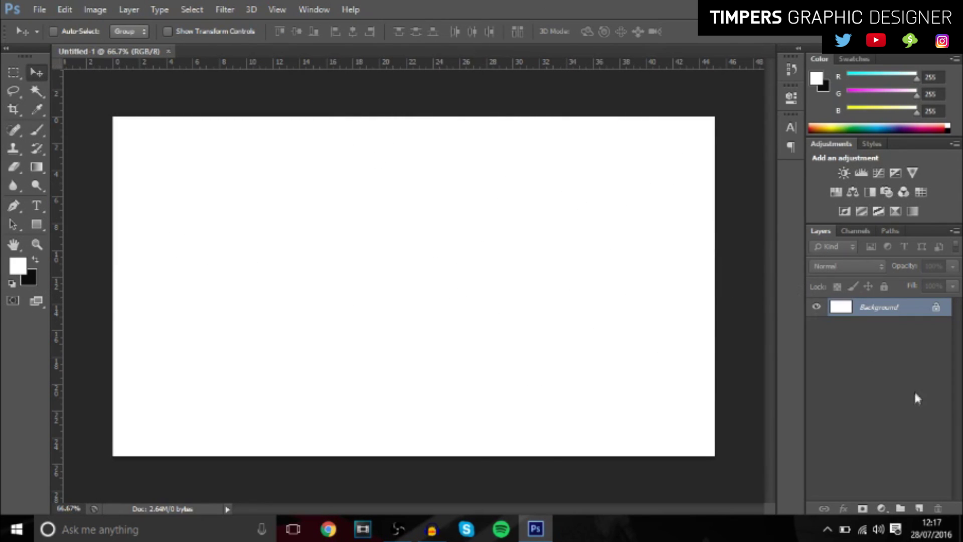
pyautogui.click(918, 508)
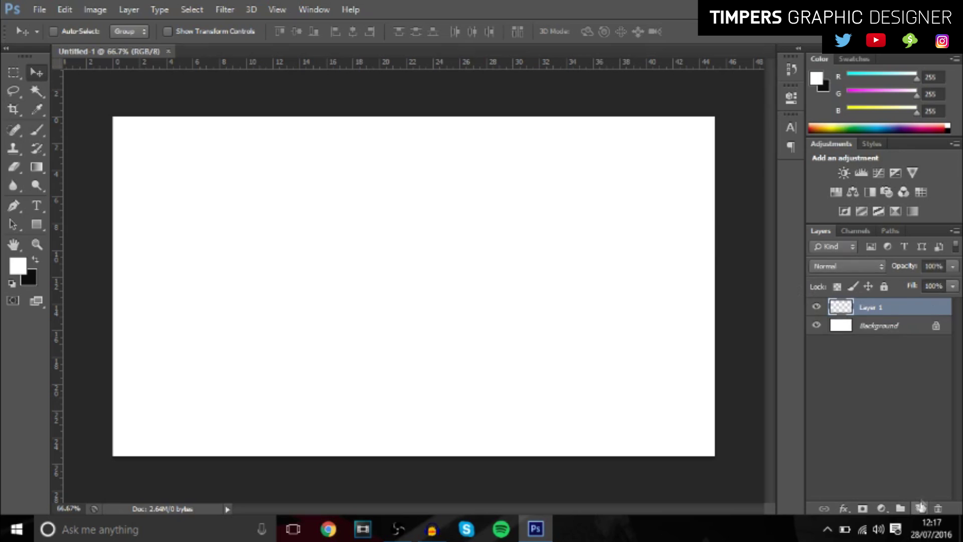
pyautogui.click(901, 334)
pyautogui.press('Delete')
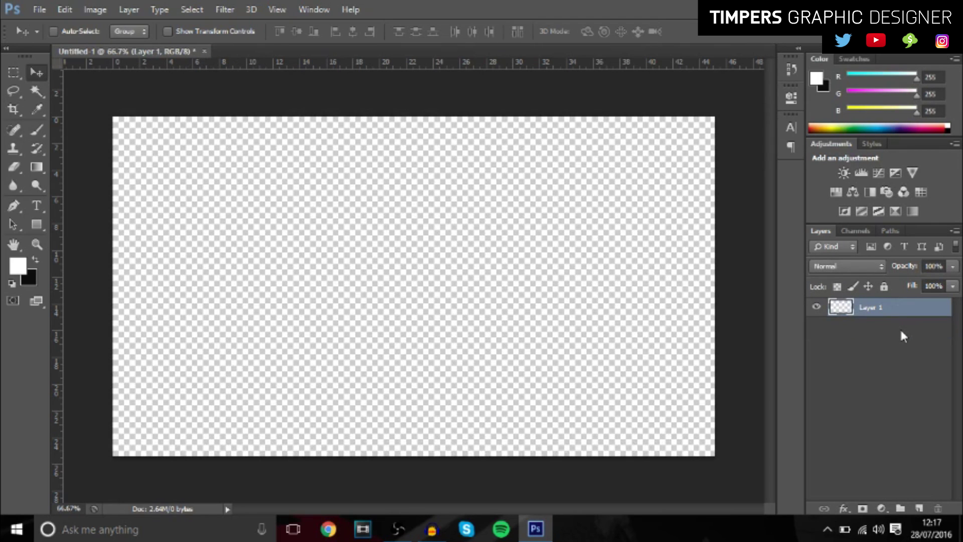
# Step: Set the foreground colour to #0a0a0a and fill Layer 1 with it
pyautogui.click(15, 271)
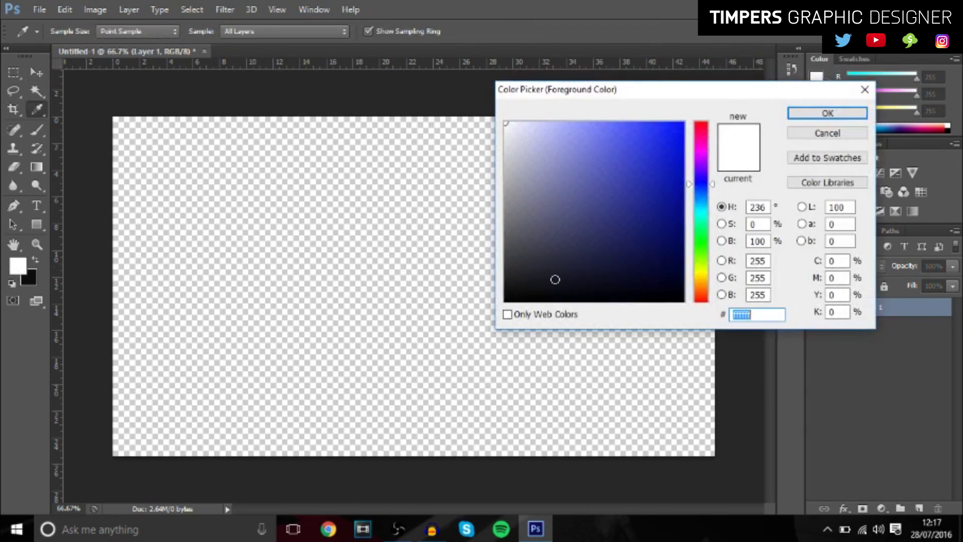
pyautogui.click(505, 297)
pyautogui.moveTo(488, 296); pyautogui.dragTo(489, 295)
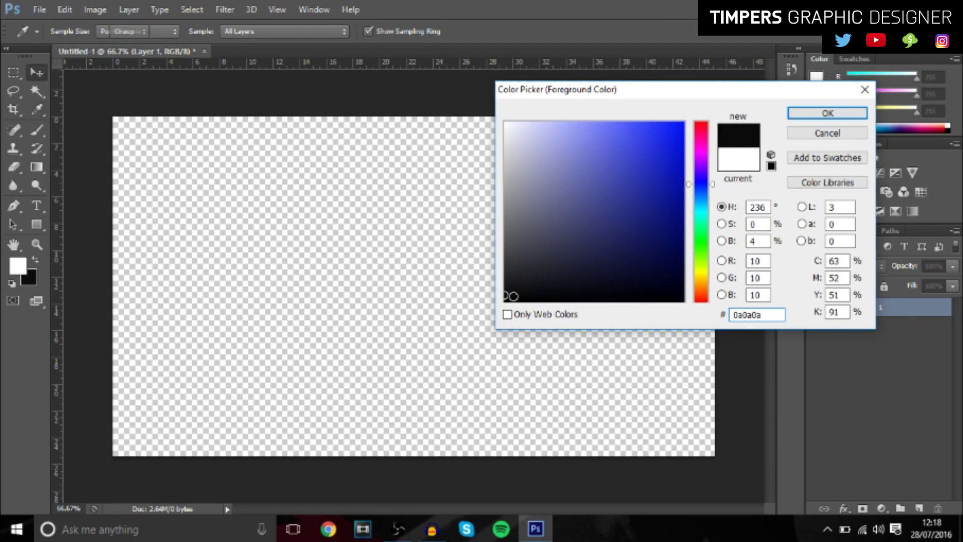
pyautogui.press('Return')
pyautogui.press('v')
pyautogui.hotkey('alt', 'BackSpace')
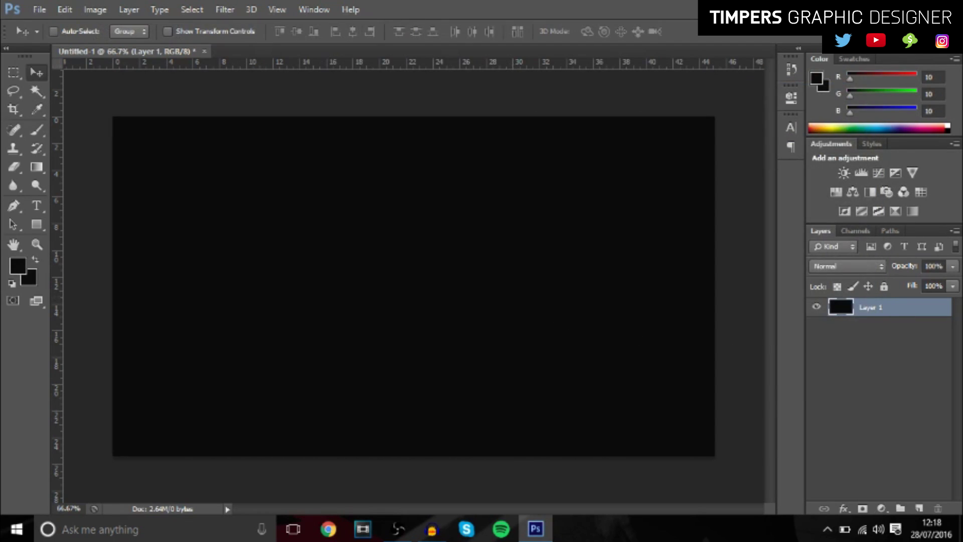
# Step: On a new Layer 2, paint a soft white #ffffff glow at the top centre
pyautogui.click(918, 508)
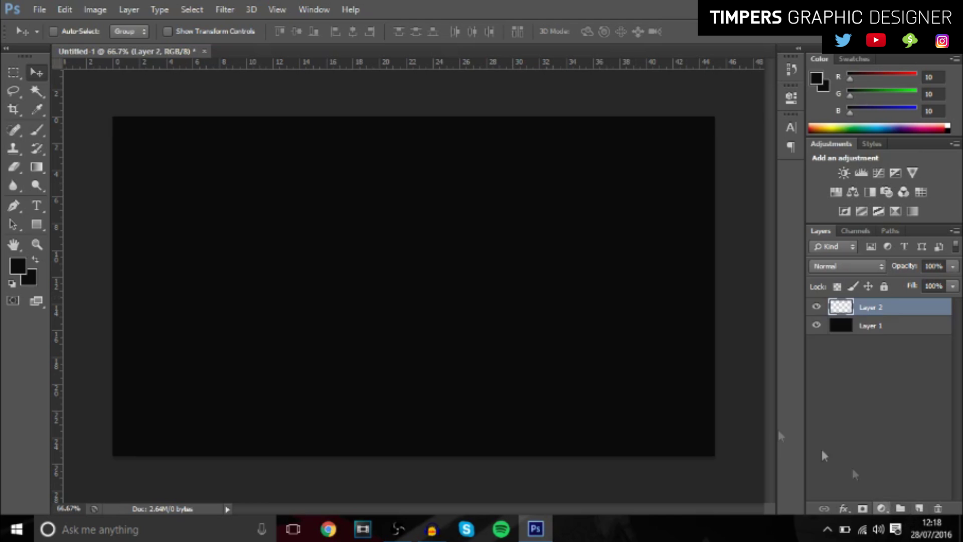
pyautogui.click(38, 131)
pyautogui.click(17, 266)
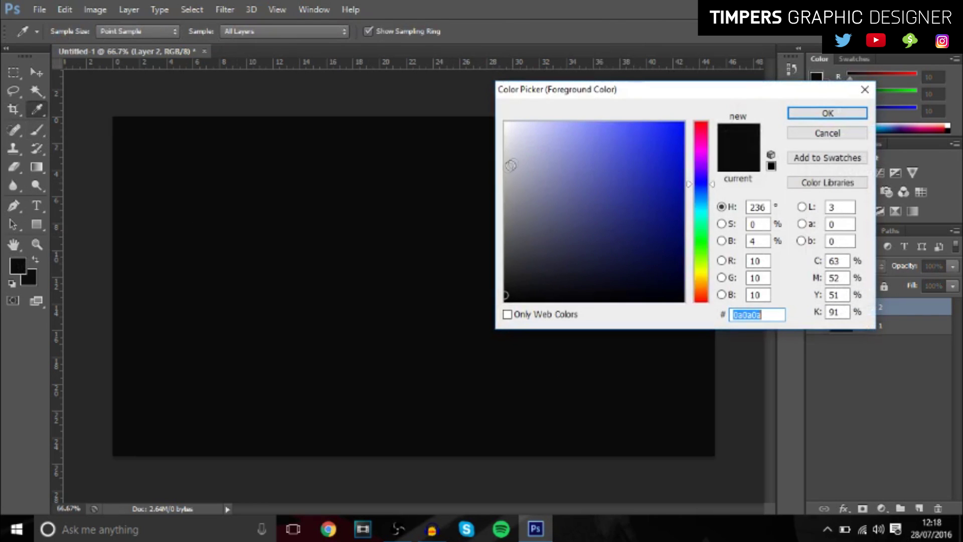
pyautogui.write('ffffff')
pyautogui.click(827, 113)
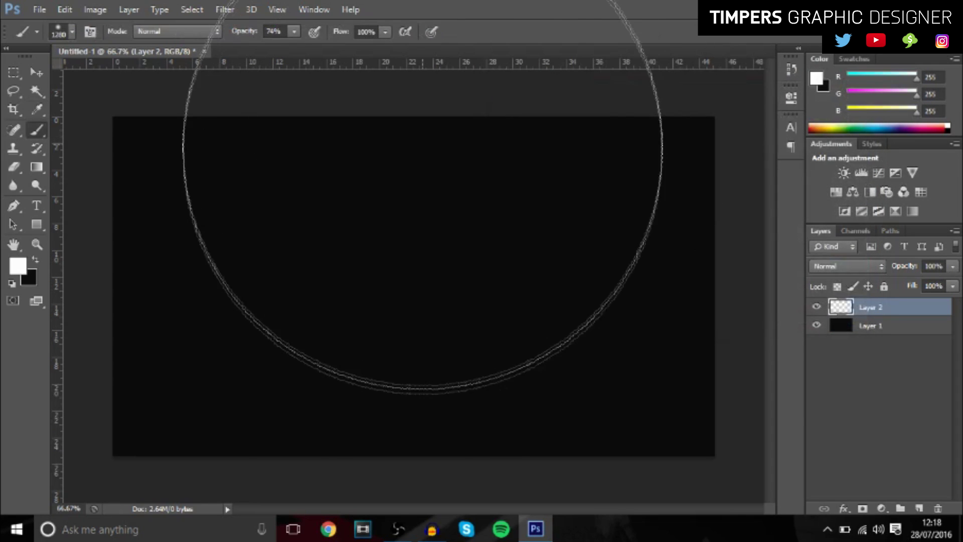
pyautogui.scroll(-1, 338, 260)
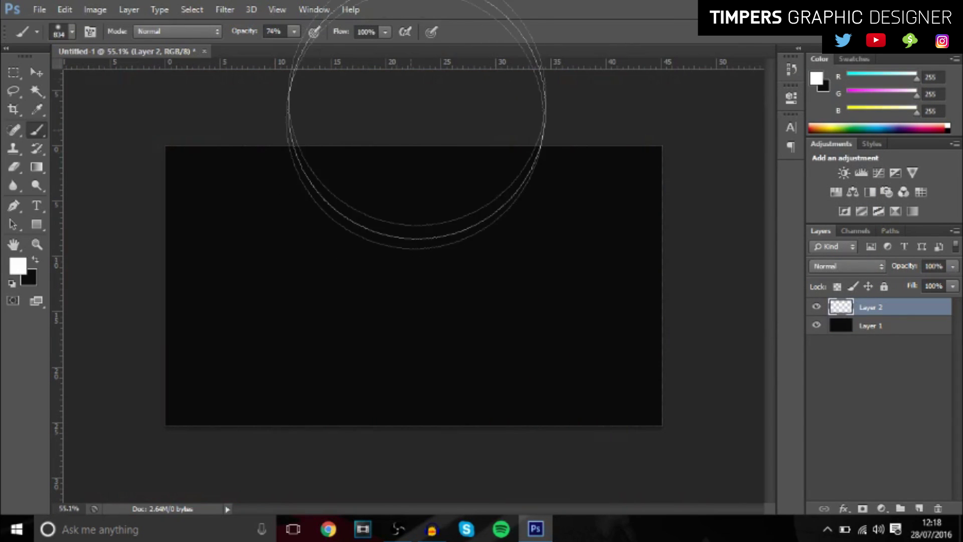
pyautogui.click(431, 85)
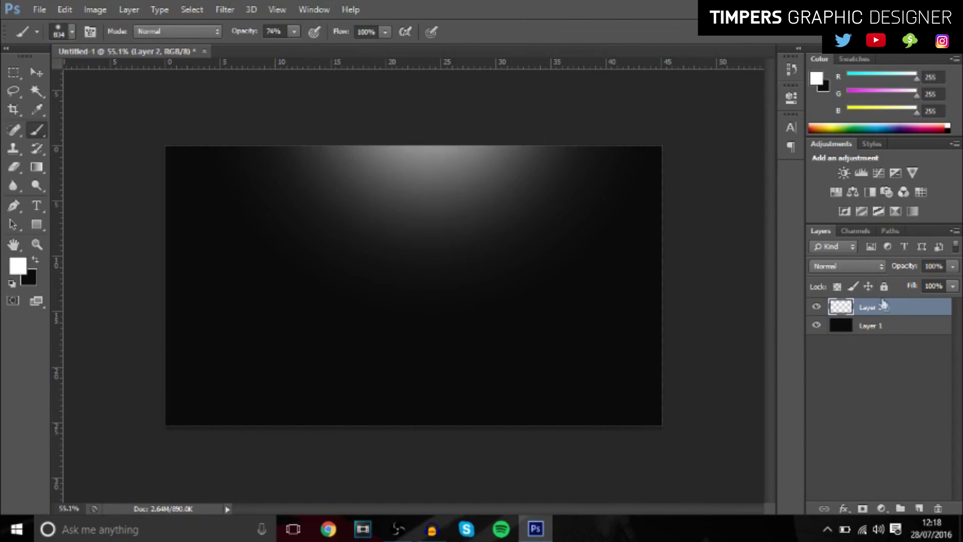
# Step: Lower Layer 2's opacity to 50%
pyautogui.click(953, 267)
pyautogui.click(917, 282)
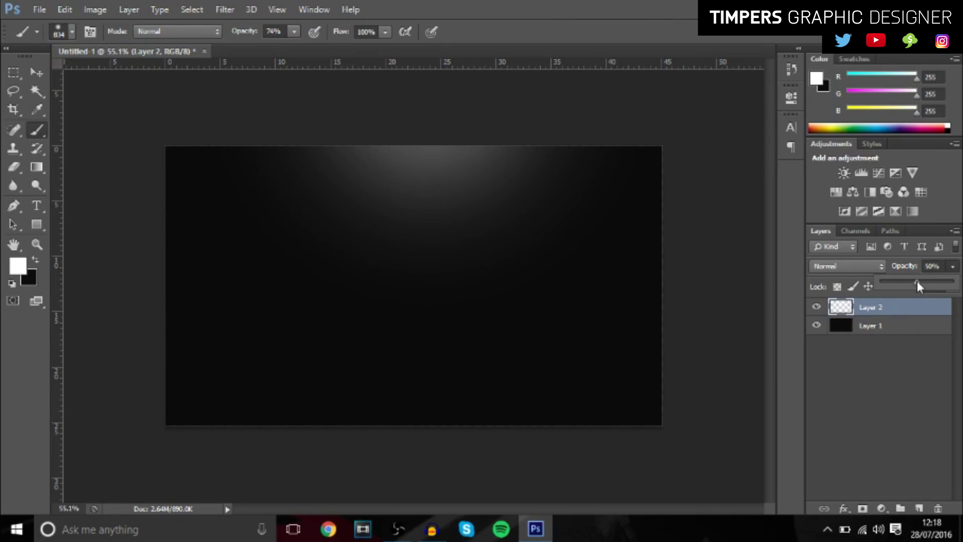
pyautogui.press('v')
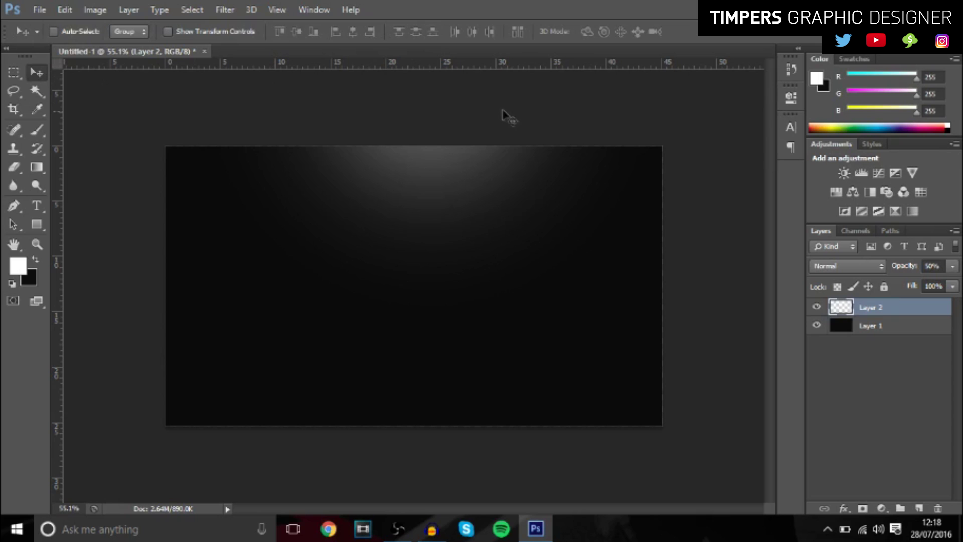
# Step: Render grey clouds across Layer 2 with Filter > Render > Clouds
pyautogui.click(231, 10)
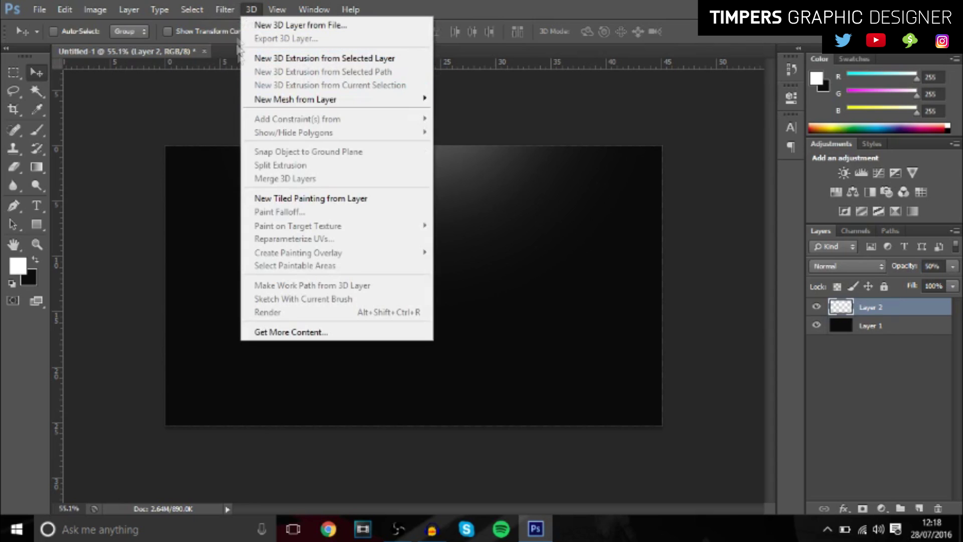
pyautogui.moveTo(277, 210)
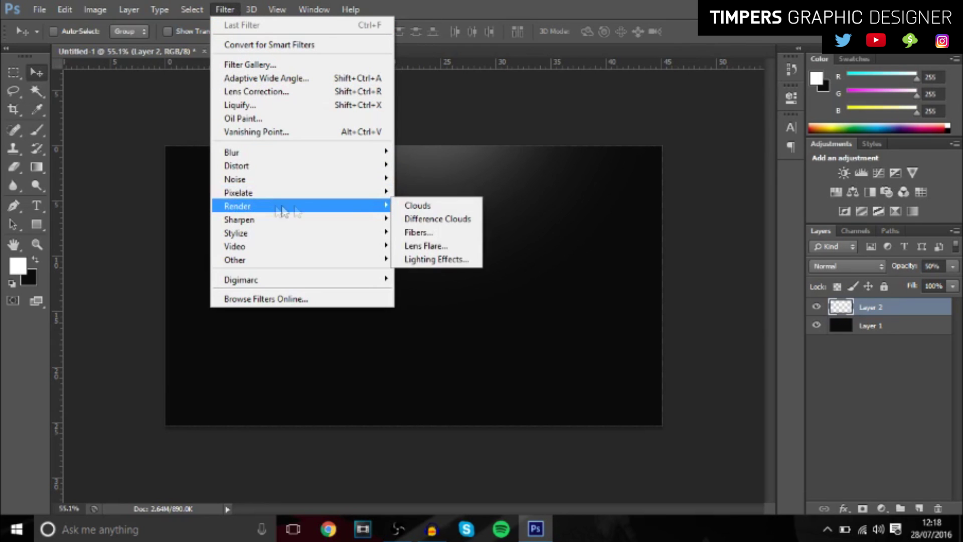
pyautogui.click(430, 208)
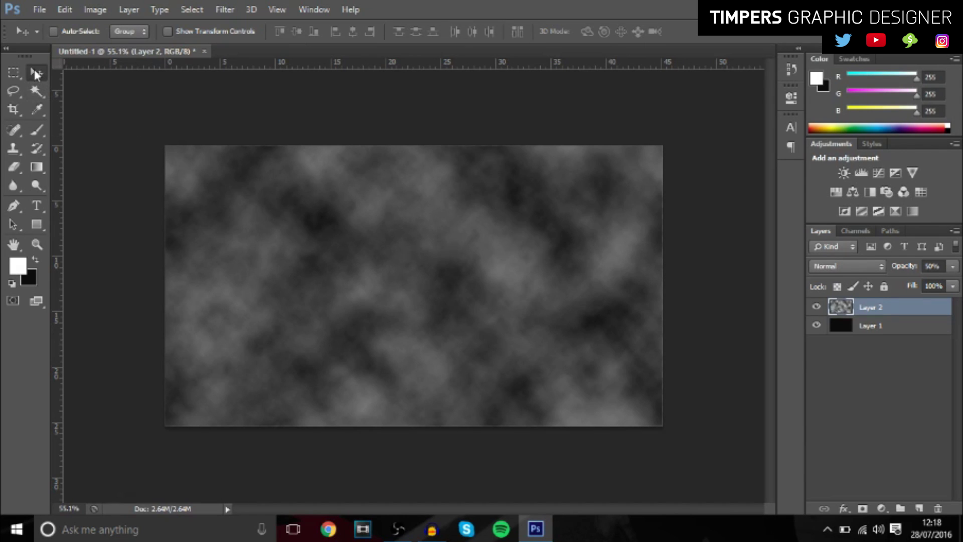
# Step: Pixelate the clouds with a Mosaic filter at cell size 11
pyautogui.click(223, 9)
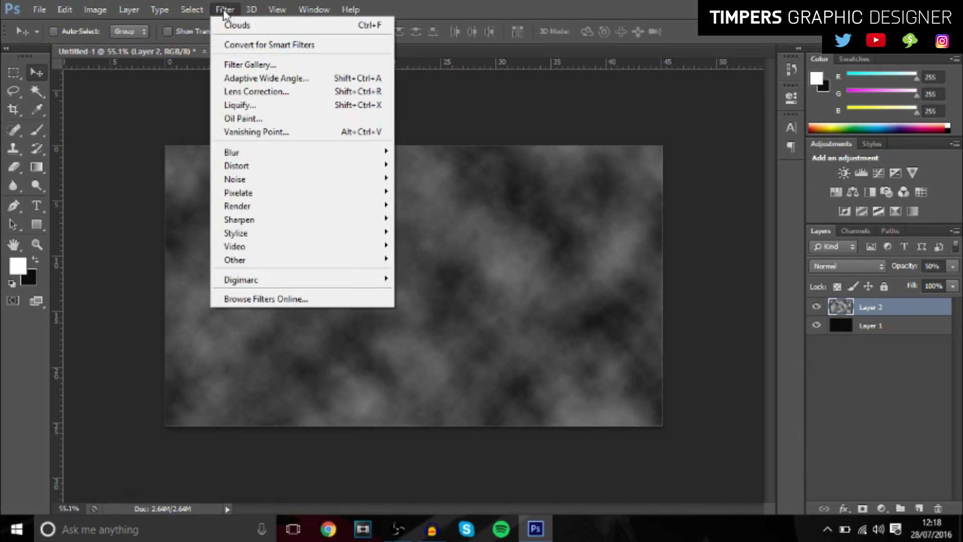
pyautogui.moveTo(290, 234)
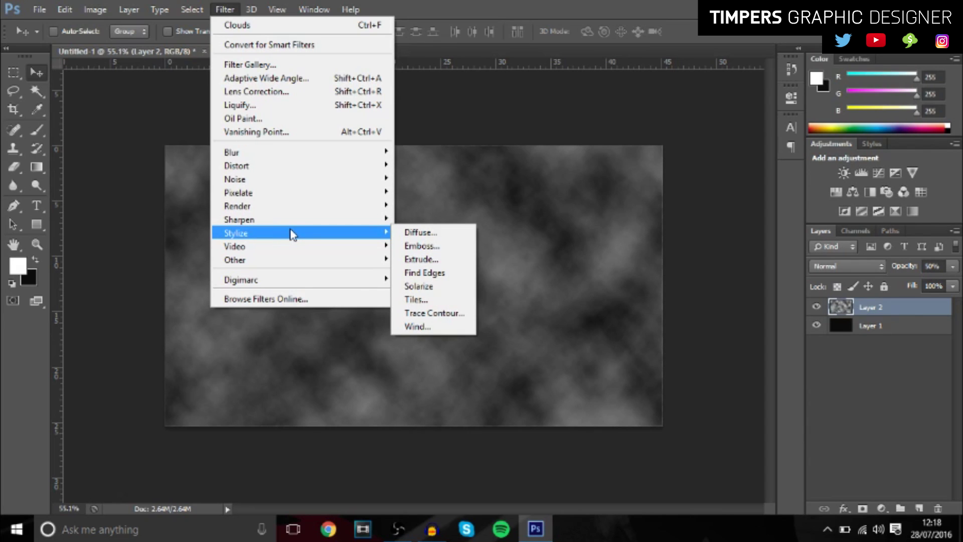
pyautogui.moveTo(284, 196)
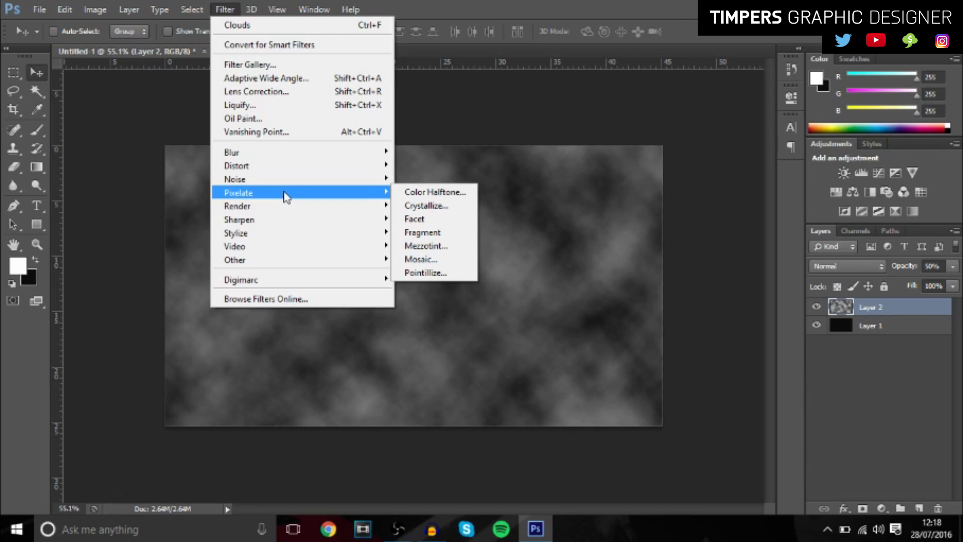
pyautogui.click(425, 259)
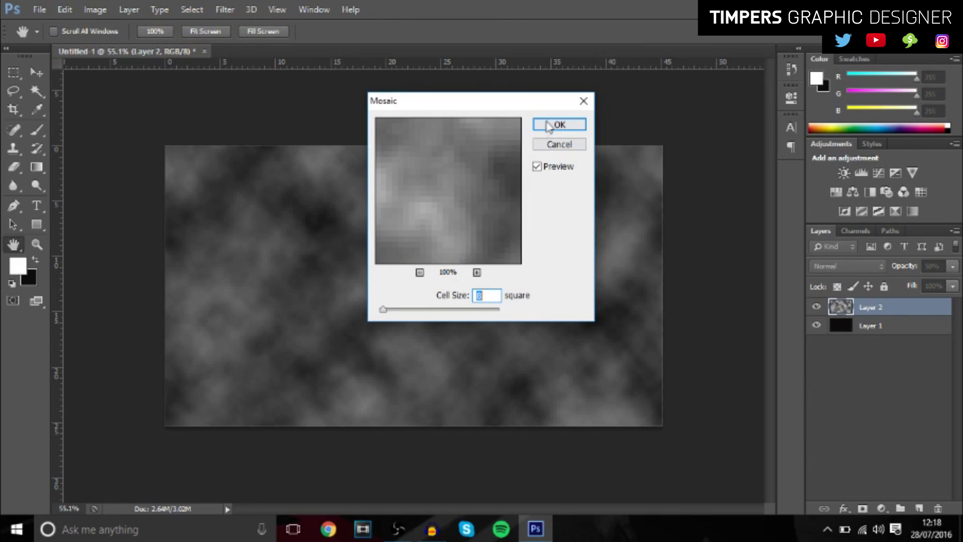
pyautogui.moveTo(384, 310); pyautogui.dragTo(384, 310)
pyautogui.click(559, 125)
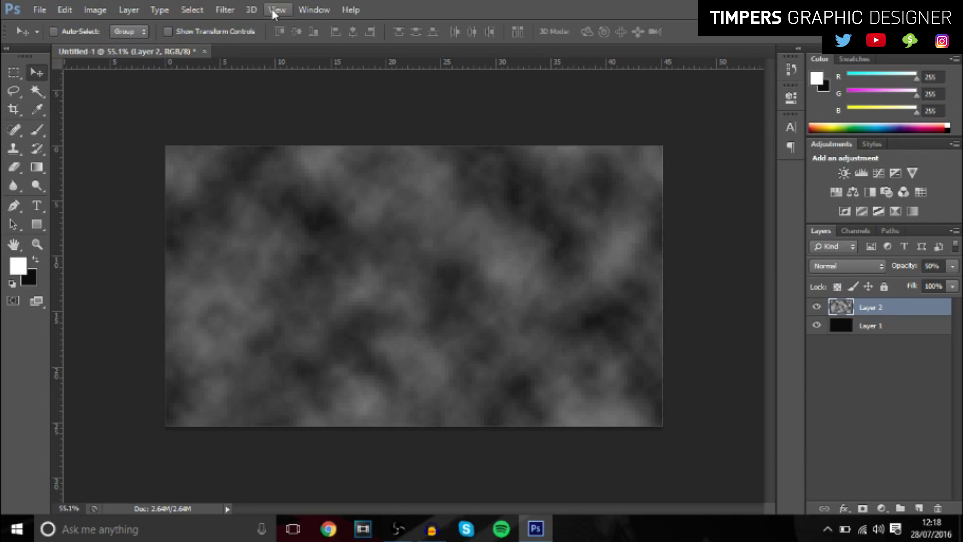
# Step: Apply a second Mosaic pass with cell size 25 for large grey blocks
pyautogui.click(224, 10)
pyautogui.moveTo(282, 199)
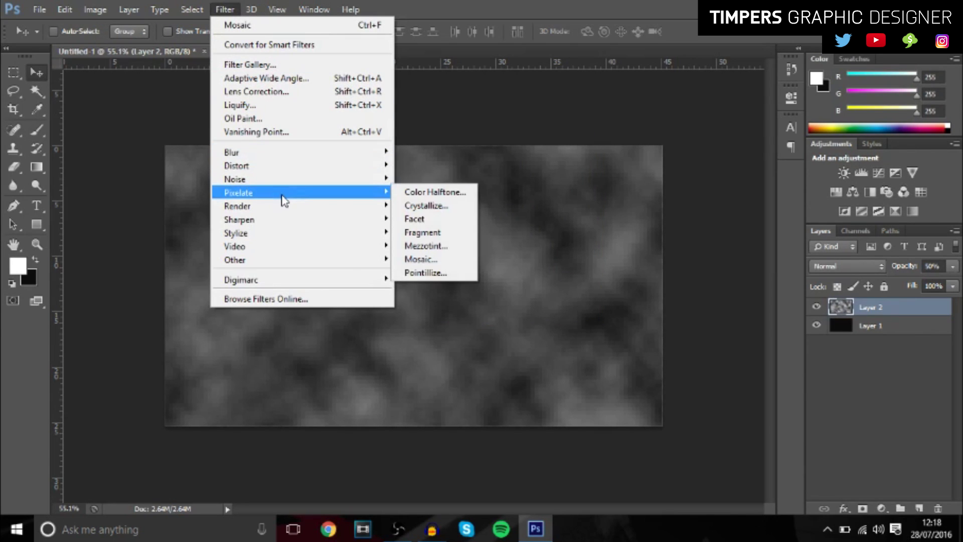
pyautogui.click(424, 259)
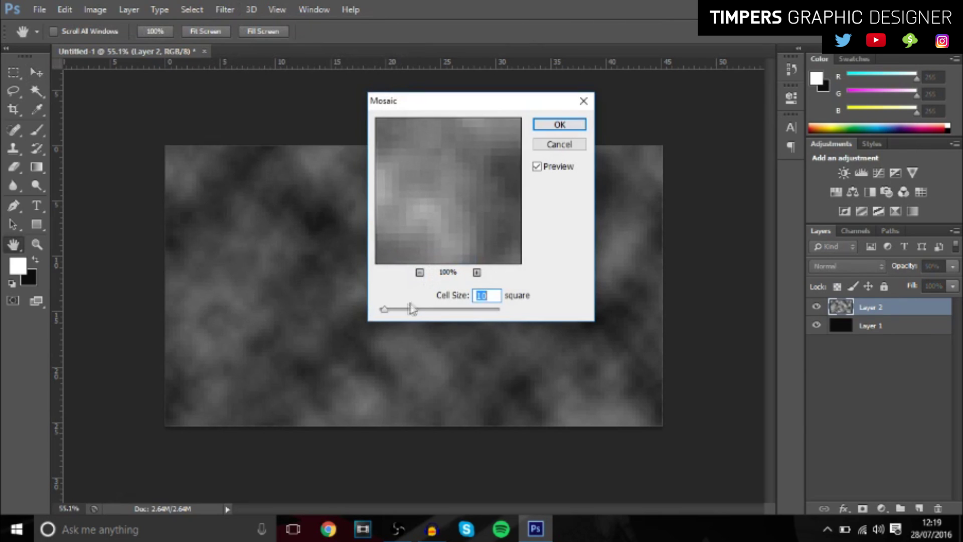
pyautogui.moveTo(387, 309); pyautogui.dragTo(395, 313)
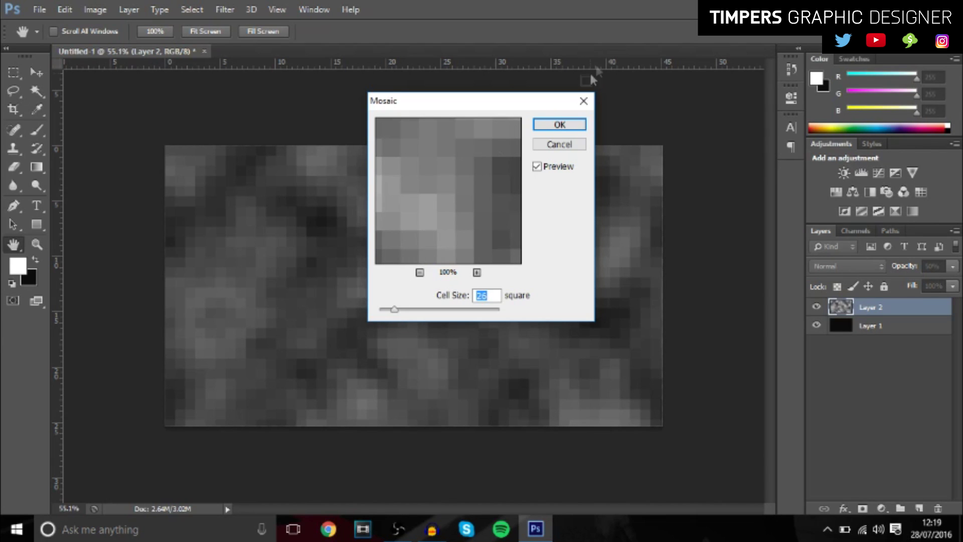
pyautogui.click(560, 125)
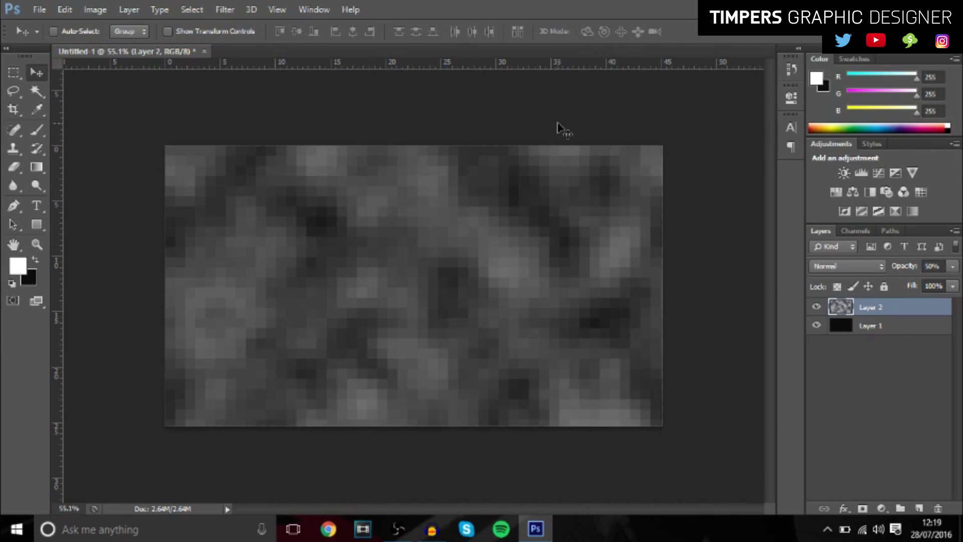
pyautogui.click(223, 9)
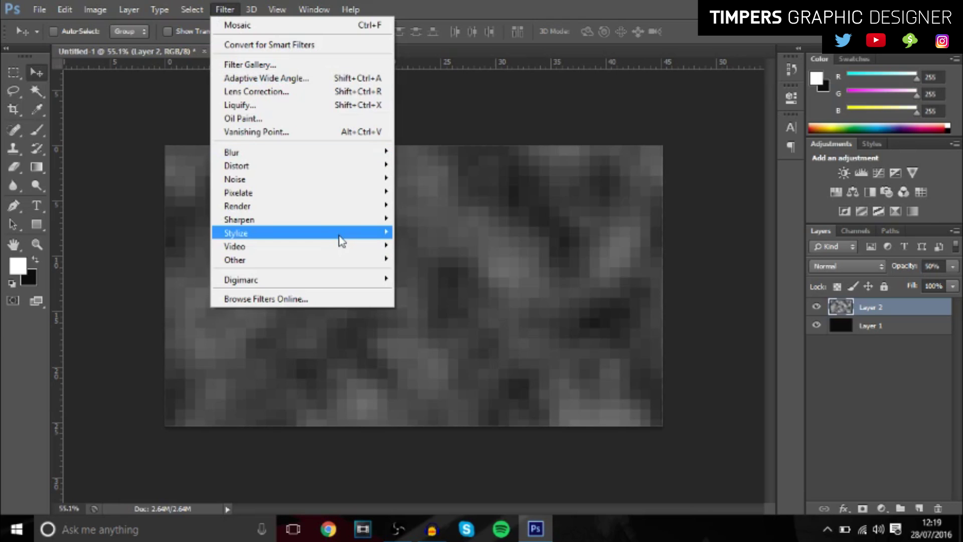
# Step: Trace the mosaic blocks into maze lines with the Find Edges filter
pyautogui.moveTo(340, 241)
pyautogui.click(434, 275)
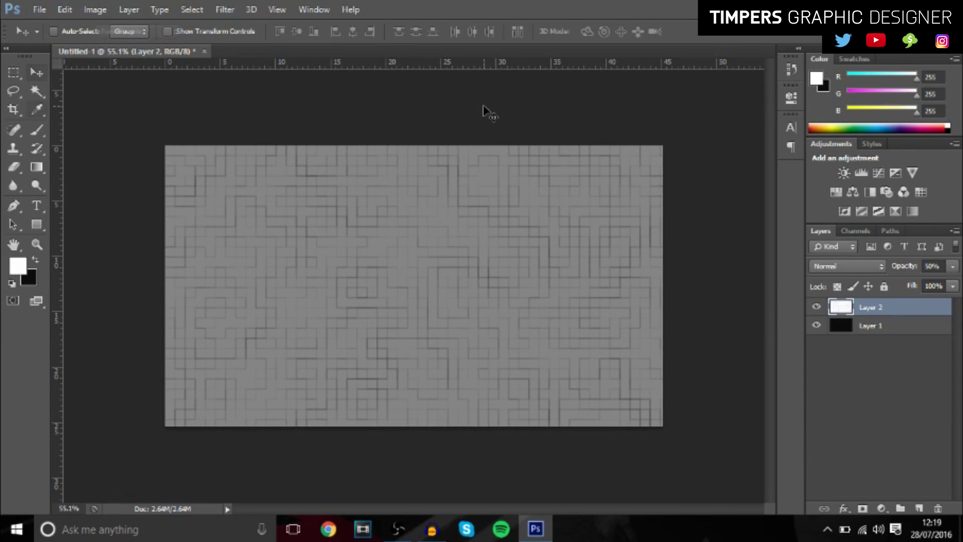
pyautogui.hotkey('ctrl', 'u')
pyautogui.click(784, 148)
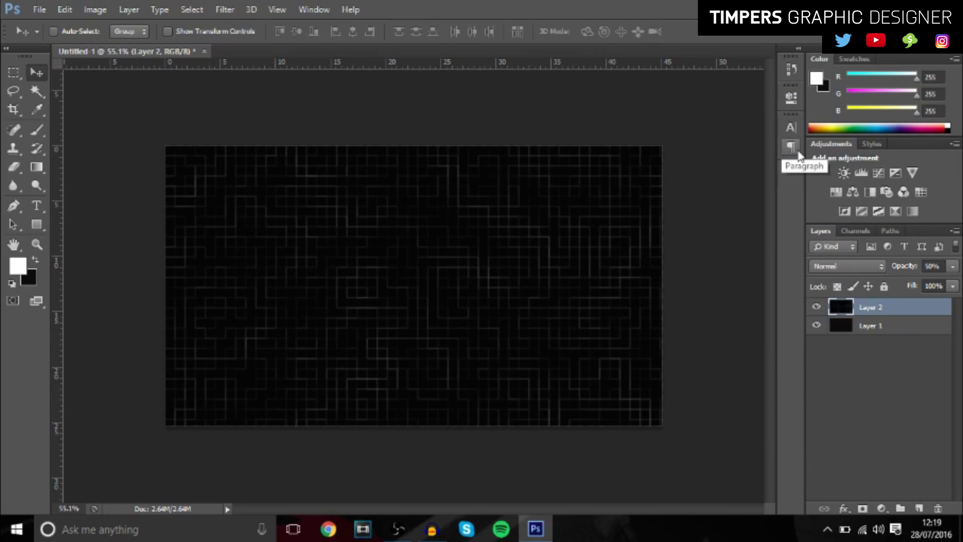
# Step: Set Layer 2 to Overlay blending and duplicate it as Layer 2 copy
pyautogui.click(858, 268)
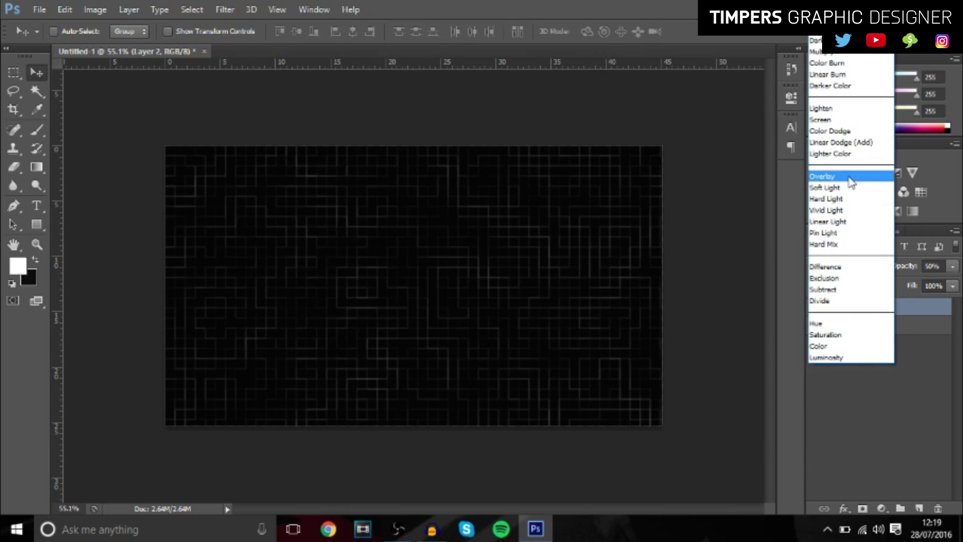
pyautogui.click(849, 176)
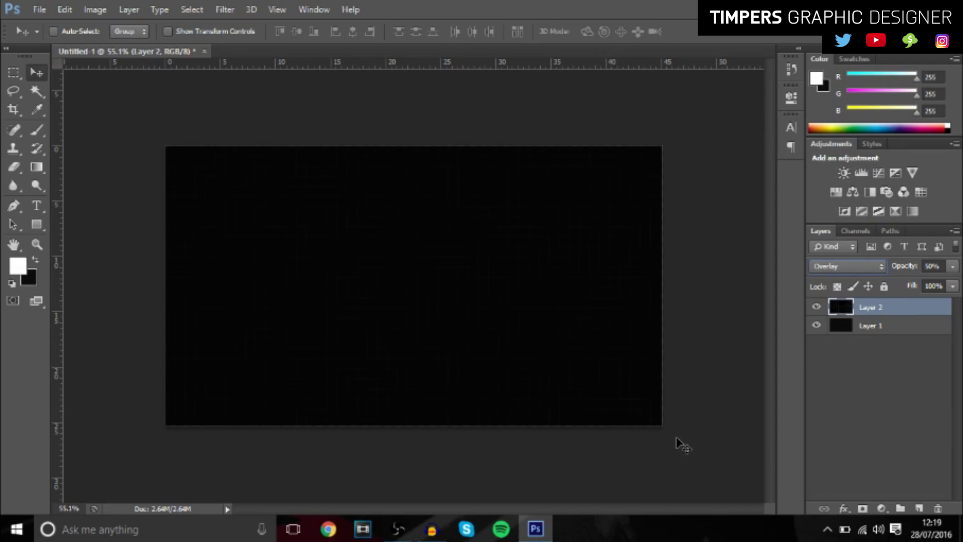
pyautogui.hotkey('ctrl', 'j')
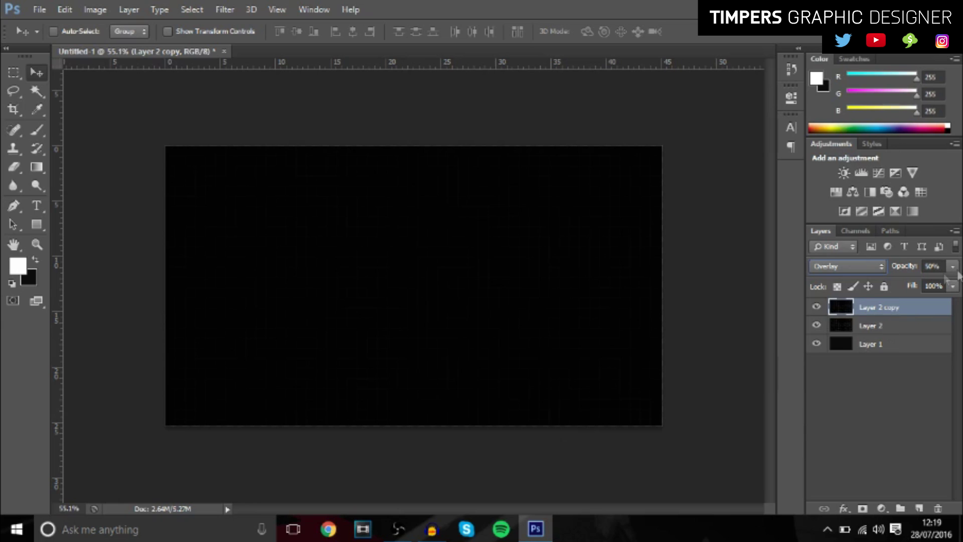
# Step: Raise Layer 2 copy's Hue/Saturation Lightness to +100, turning it white
pyautogui.hotkey('ctrl', 'u')
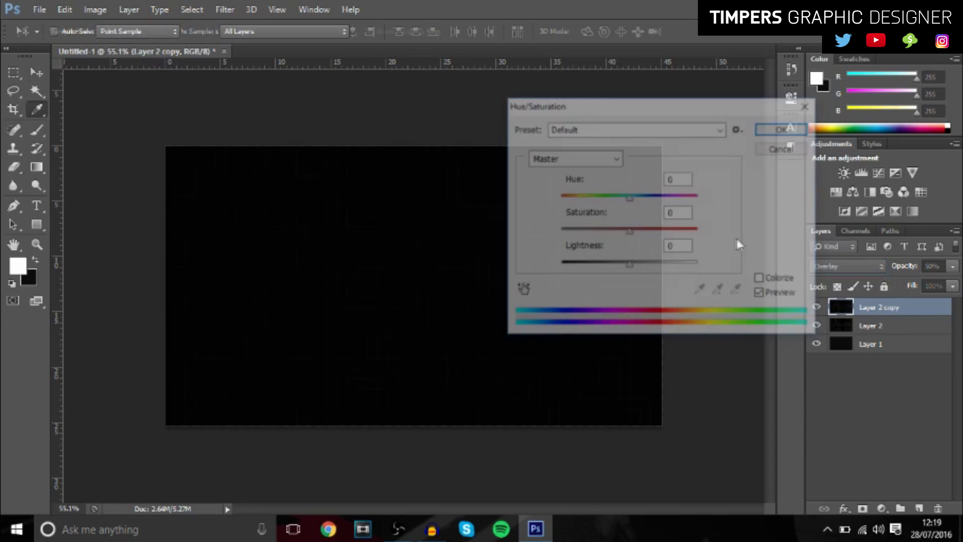
pyautogui.moveTo(629, 263); pyautogui.dragTo(748, 266)
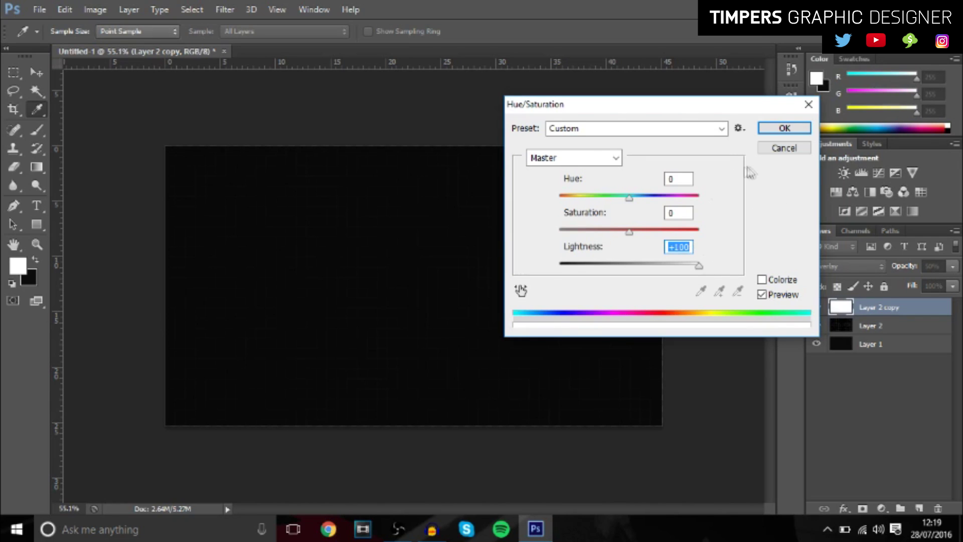
pyautogui.click(785, 128)
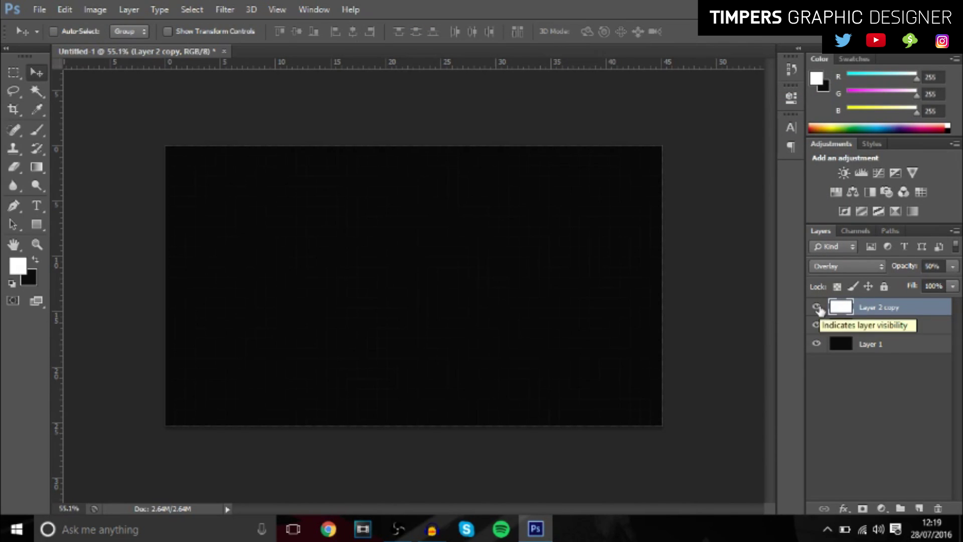
# Step: Add a new Layer 3 and set the foreground colour to bright green
pyautogui.click(920, 509)
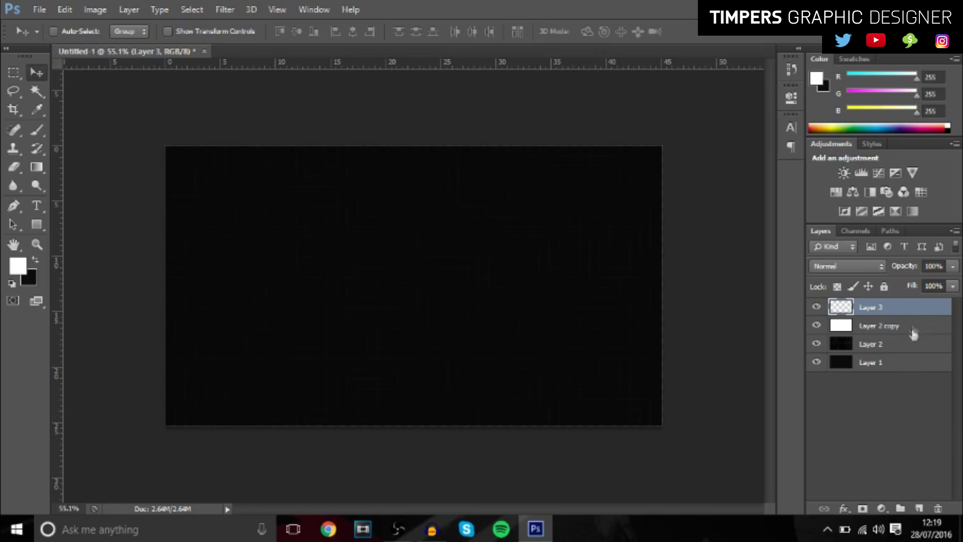
pyautogui.click(36, 109)
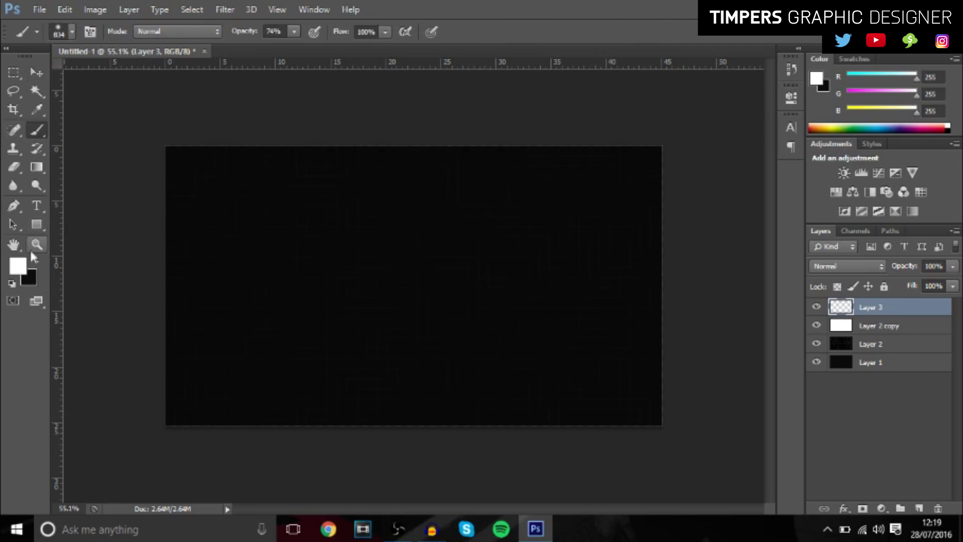
pyautogui.click(17, 265)
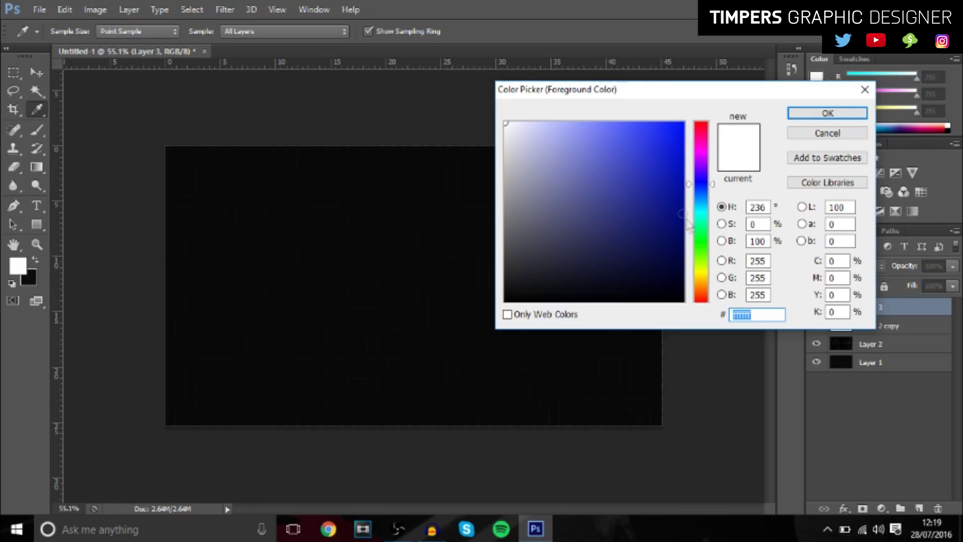
pyautogui.click(700, 230)
pyautogui.click(683, 122)
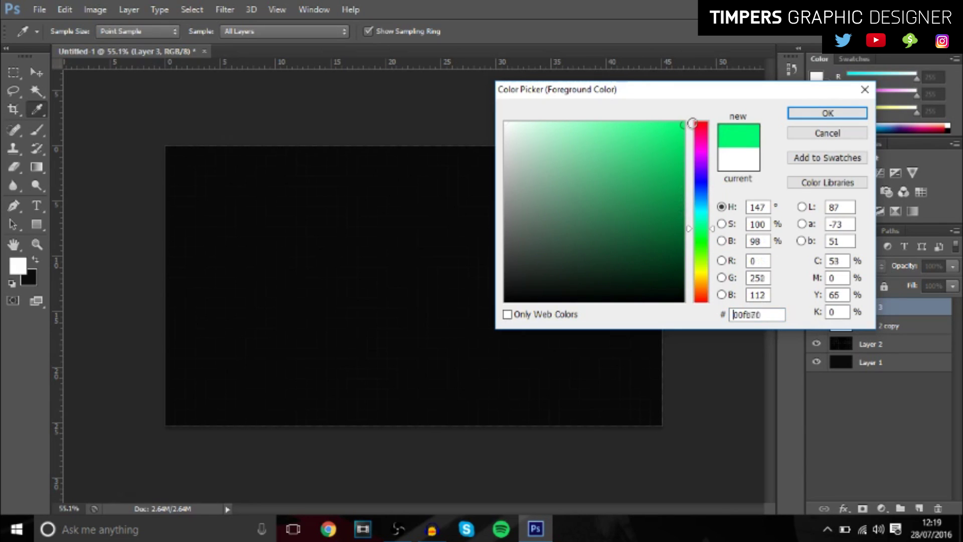
pyautogui.click(826, 113)
pyautogui.press('b')
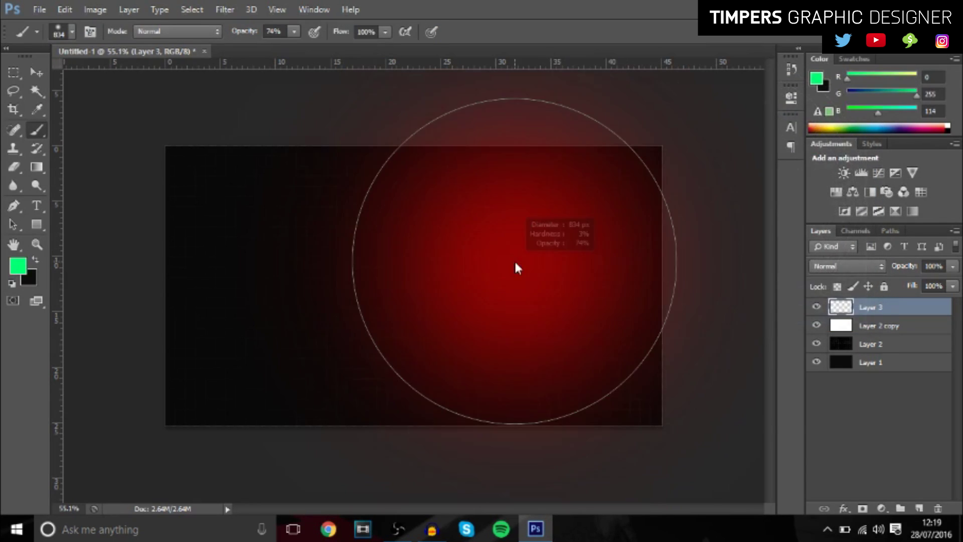
# Step: Paint soft green glows at the top centre, left edge and along the bottom
pyautogui.scroll(-2, 521, 261)
pyautogui.click(582, 375)
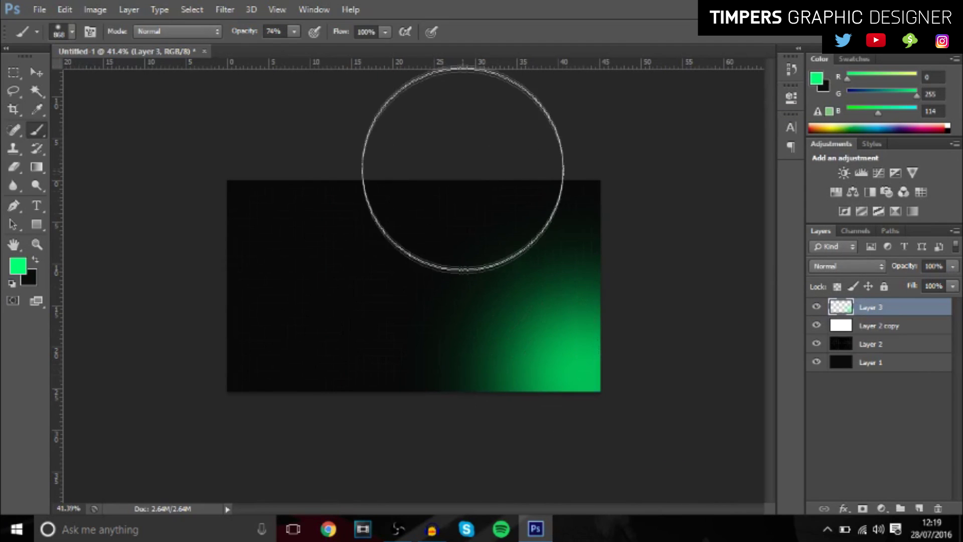
pyautogui.click(411, 145)
pyautogui.click(170, 221)
pyautogui.click(333, 441)
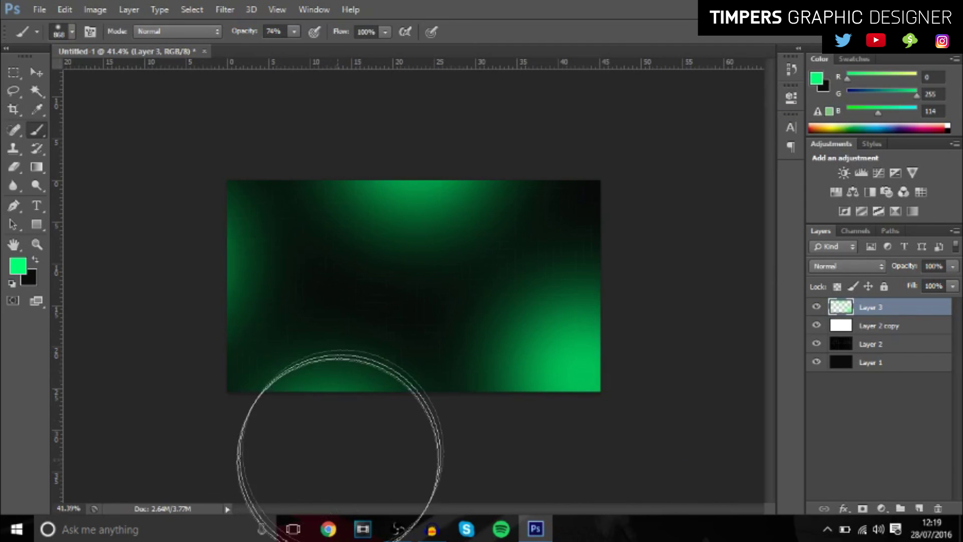
pyautogui.click(358, 379)
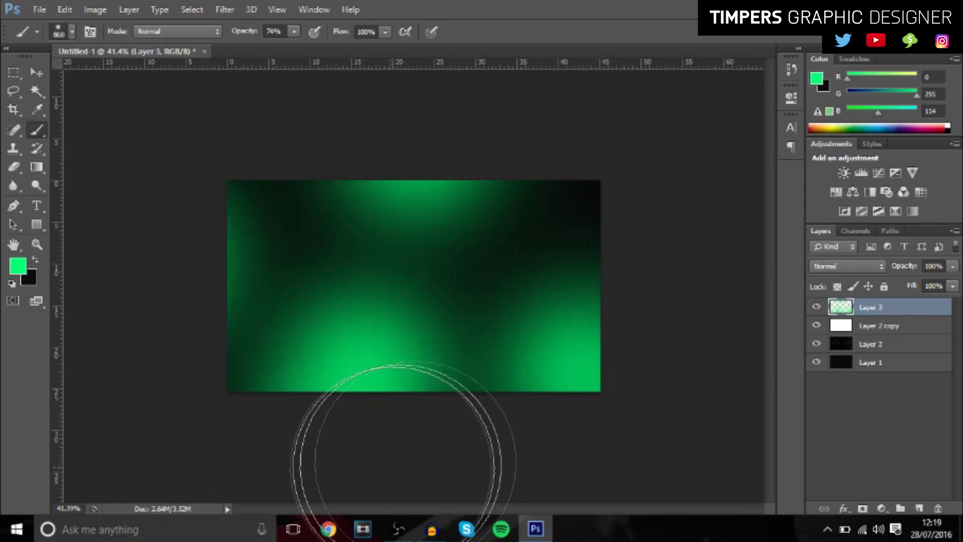
# Step: Keep Layer 3 in Normal blend mode and lower its opacity to about 25%
pyautogui.click(837, 263)
pyautogui.click(827, 44)
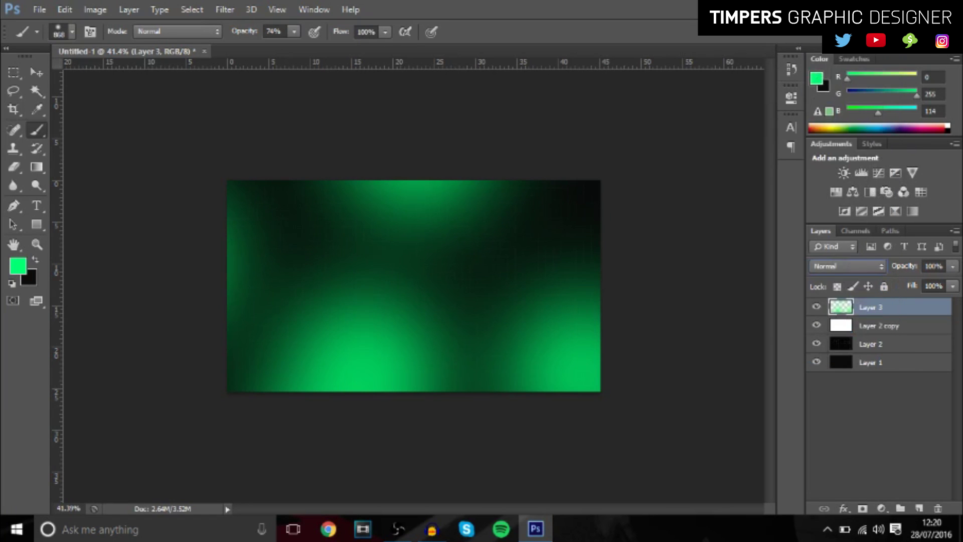
pyautogui.press('Down')
pyautogui.press('Down')
pyautogui.press('Down')
pyautogui.press('Down')
pyautogui.press('Down')
pyautogui.press('Down')
pyautogui.press('Down')
pyautogui.press('Down')
pyautogui.press('Down')
pyautogui.press('Down')
pyautogui.press('Down')
pyautogui.press('Down')
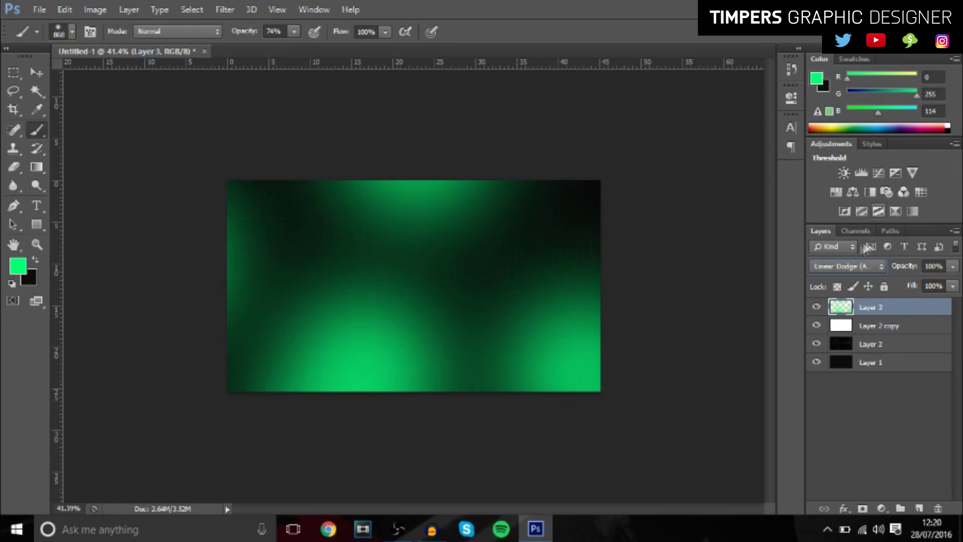
pyautogui.click(843, 265)
pyautogui.click(852, 15)
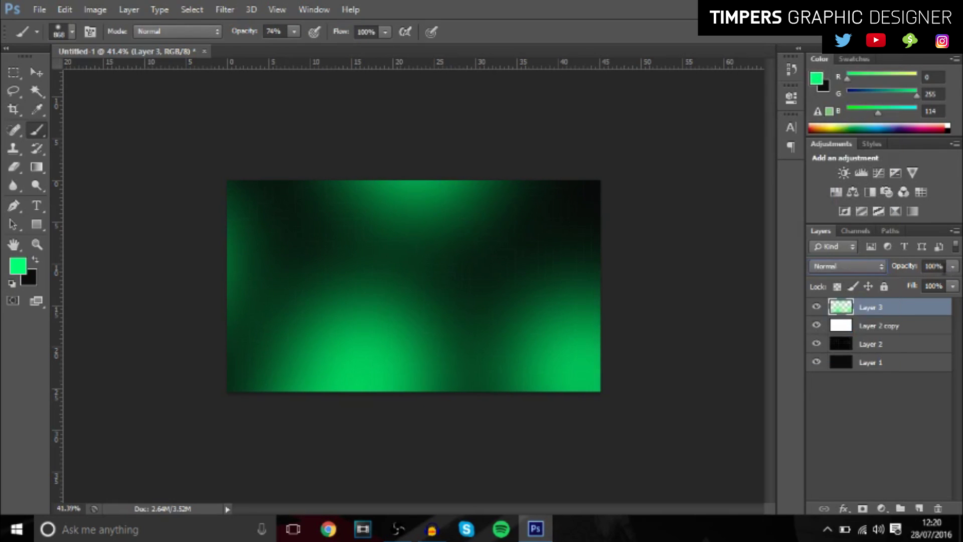
pyautogui.click(952, 267)
pyautogui.moveTo(911, 285); pyautogui.dragTo(901, 286)
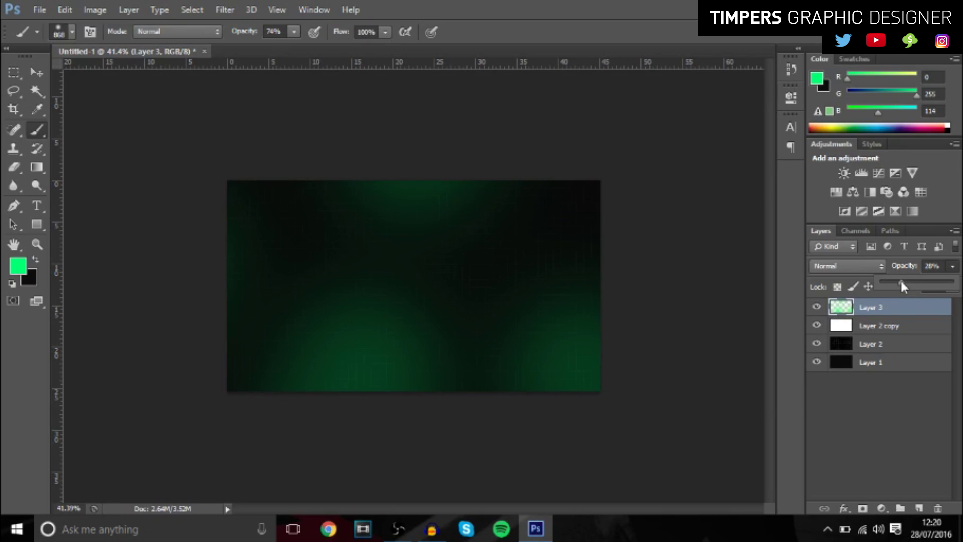
# Step: Diffuse Layer 3's green glows with a Gaussian Blur of radius 89.2 pixels
pyautogui.click(225, 9)
pyautogui.moveTo(263, 153)
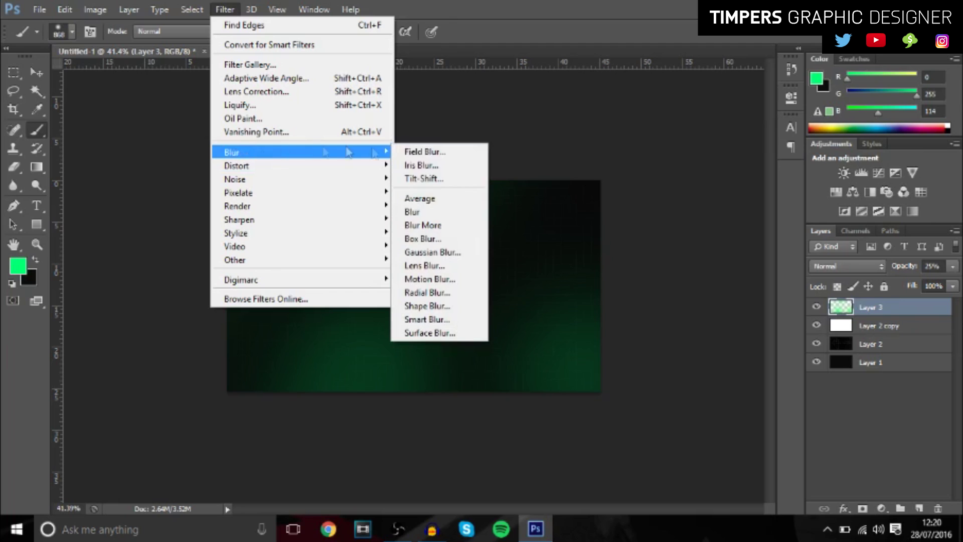
pyautogui.click(456, 253)
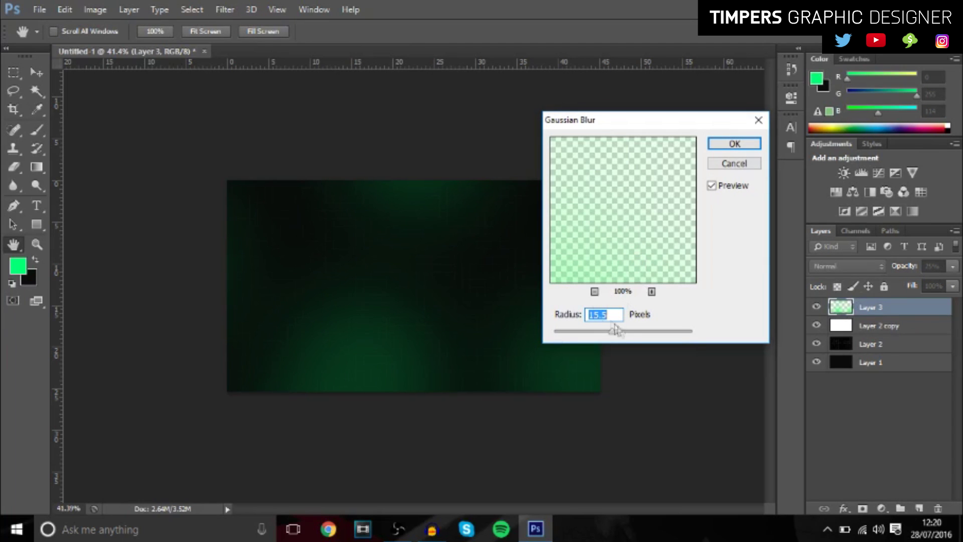
pyautogui.moveTo(642, 333)
pyautogui.mouseDown()
pyautogui.moveTo(674, 332)
pyautogui.moveTo(627, 331)
pyautogui.moveTo(646, 335)
pyautogui.mouseUp()
pyautogui.click(744, 149)
pyautogui.press('b')
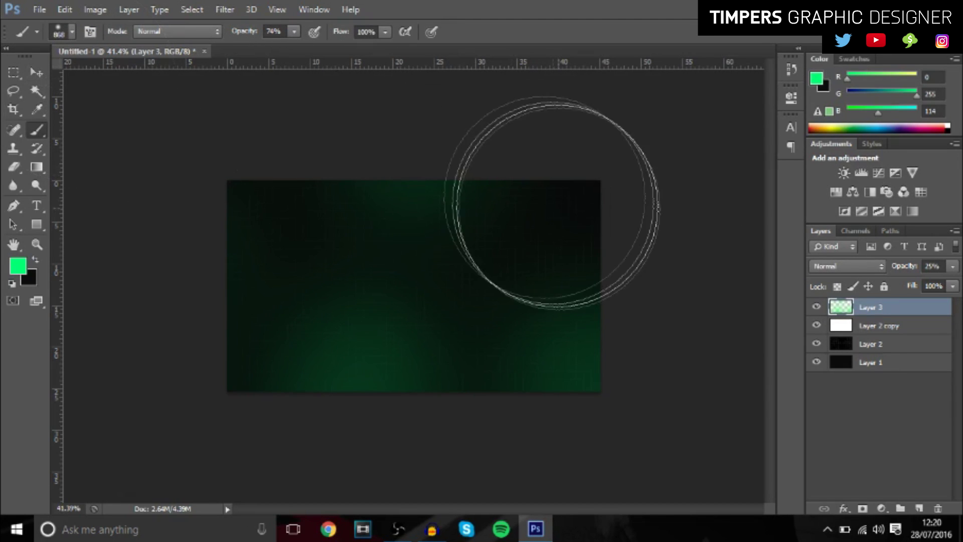
# Step: Select all four layers, group them, and merge the group into Group 1
pyautogui.moveTo(915, 307); pyautogui.dragTo(914, 323)
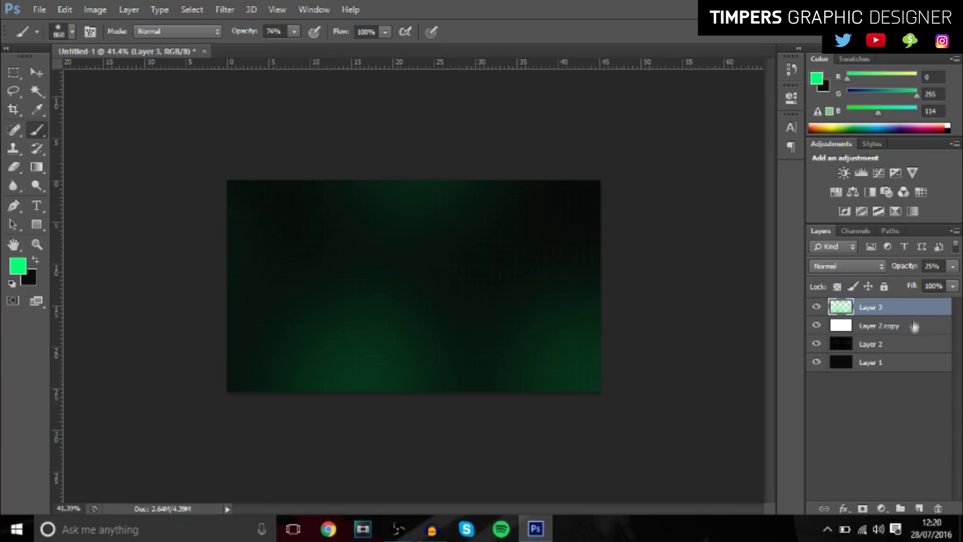
pyautogui.keyDown('shift'); pyautogui.click(894, 365); pyautogui.keyUp('shift')
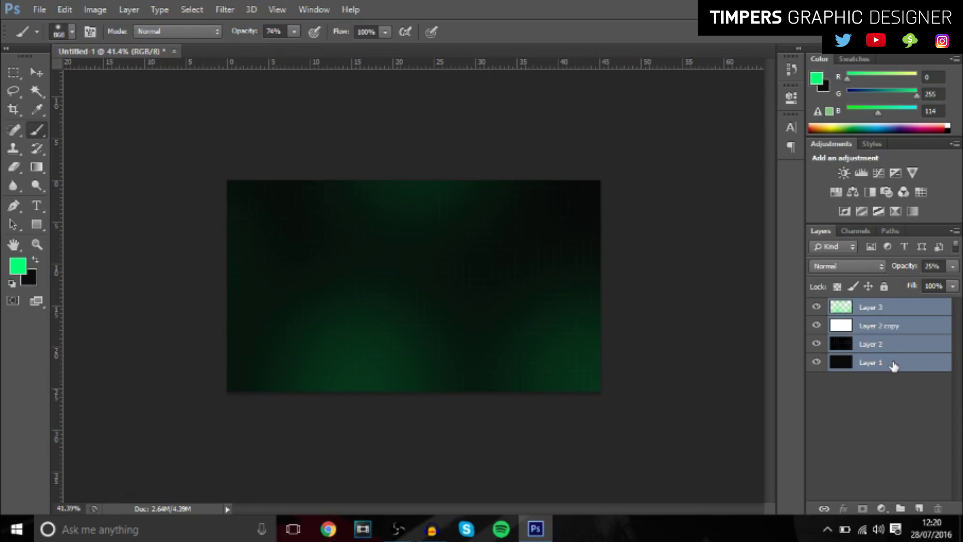
pyautogui.hotkey('ctrl', 'g')
pyautogui.hotkey('ctrl', 'e')
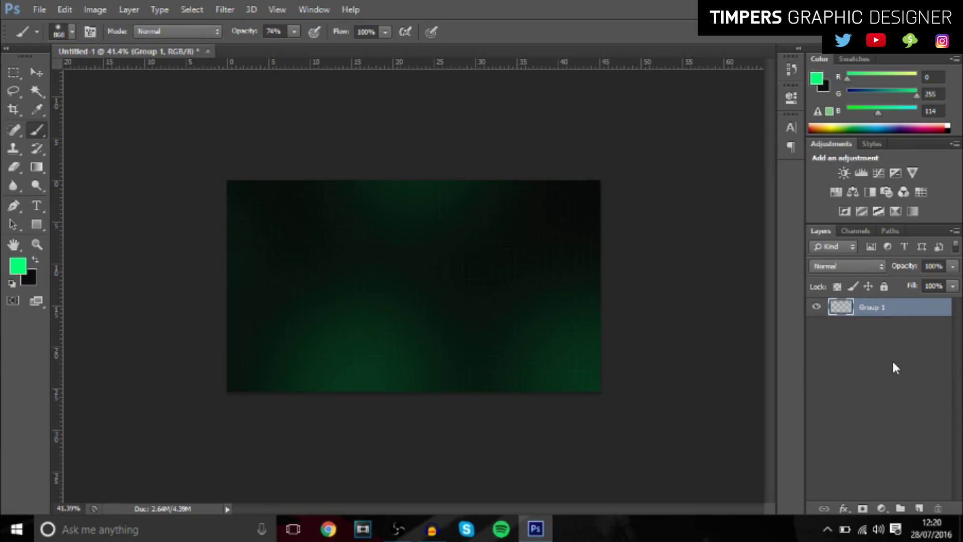
# Step: Duplicate the merged Group 1 layer as Group 1 copy
pyautogui.hotkey('ctrl', 'j')
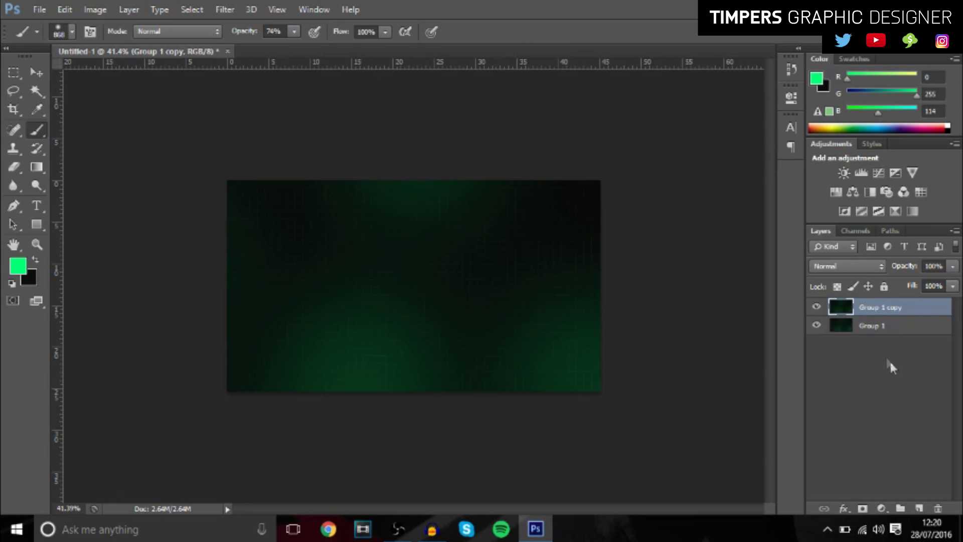
pyautogui.click(233, 6)
pyautogui.click(223, 9)
pyautogui.click(221, 9)
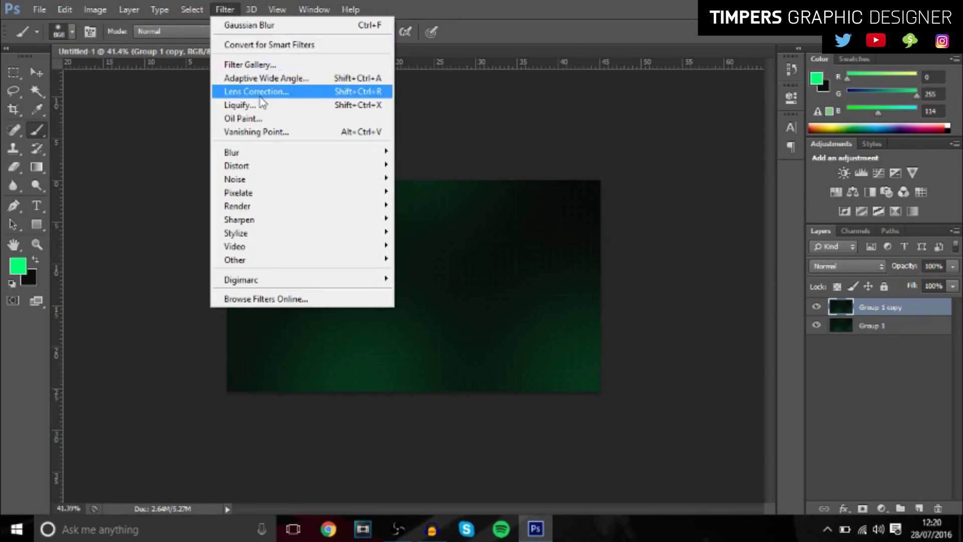
# Step: Apply Glowing Edges with reduced Edge Width, Brightness 15, Smoothness 3, then blend in Screen mode
pyautogui.click(260, 64)
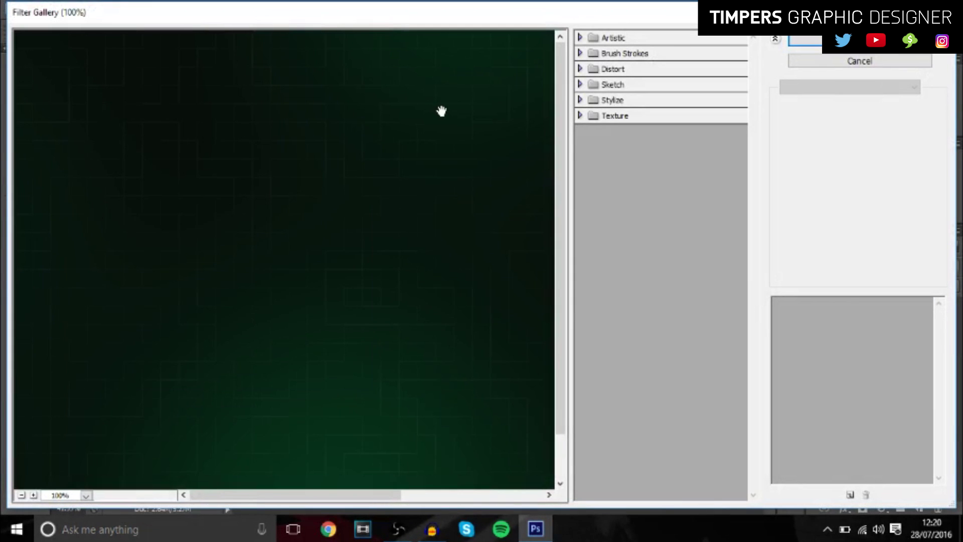
pyautogui.click(580, 100)
pyautogui.click(588, 123)
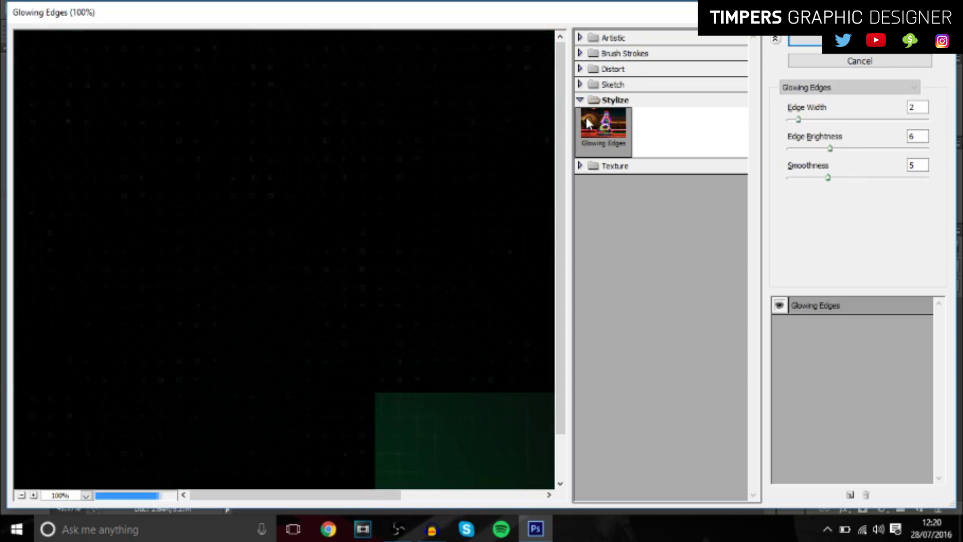
pyautogui.moveTo(798, 120); pyautogui.dragTo(893, 154)
pyautogui.moveTo(844, 176); pyautogui.dragTo(810, 188)
pyautogui.click(878, 147)
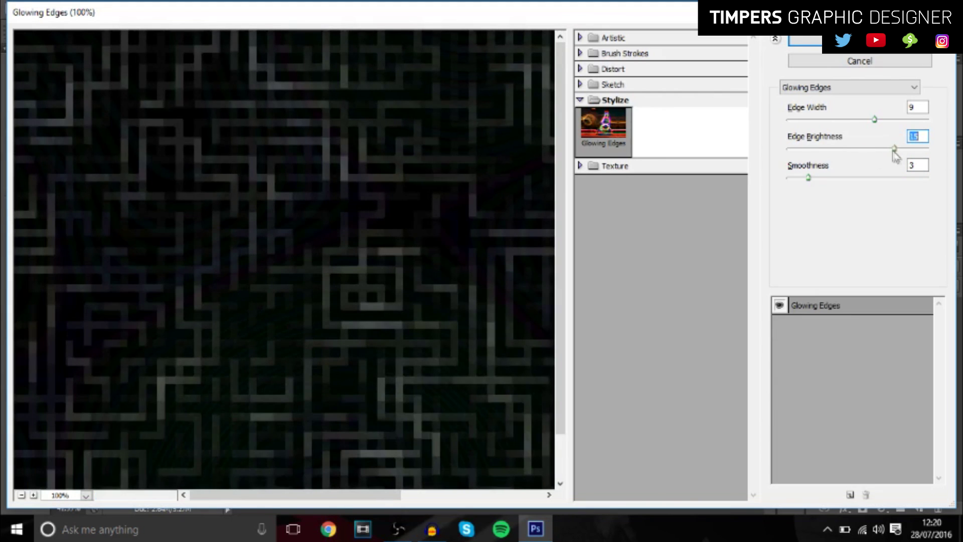
pyautogui.moveTo(875, 122); pyautogui.dragTo(814, 131)
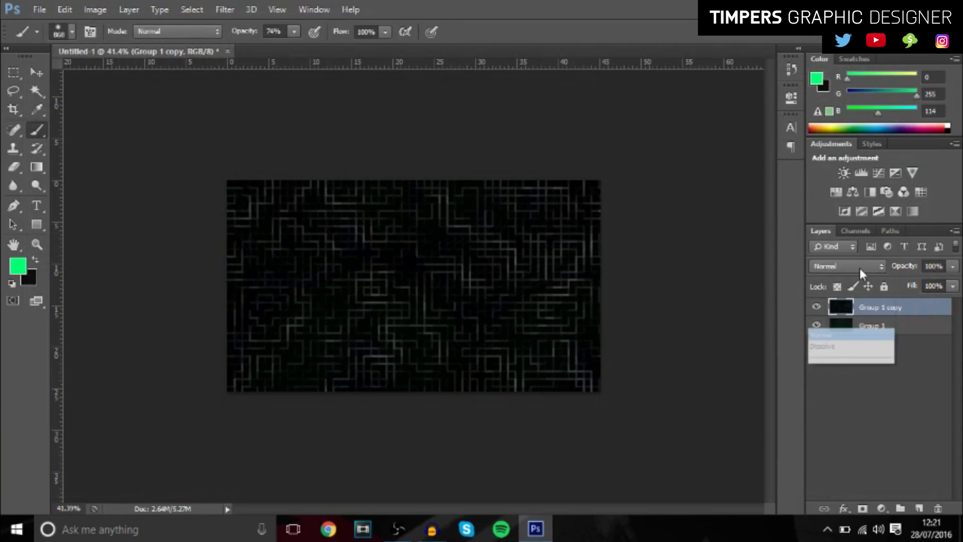
pyautogui.click(862, 266)
pyautogui.click(838, 119)
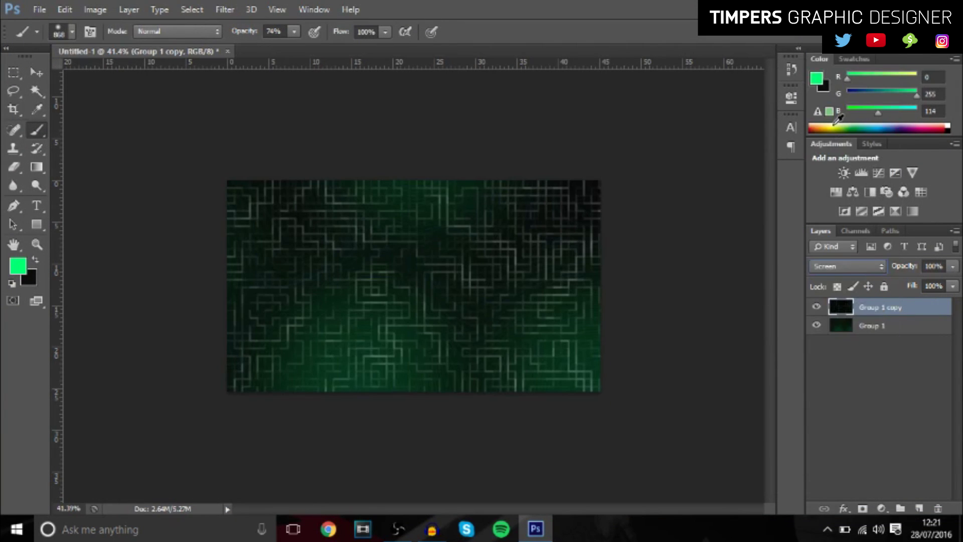
# Step: Set the circuit layer's blend mode to Color Dodge and duplicate it
pyautogui.press('Down')
pyautogui.press('Down')
pyautogui.press('Down')
pyautogui.press('Down')
pyautogui.press('Up')
pyautogui.press('Up')
pyautogui.press('Up')
pyautogui.hotkey('ctrl', 'j')
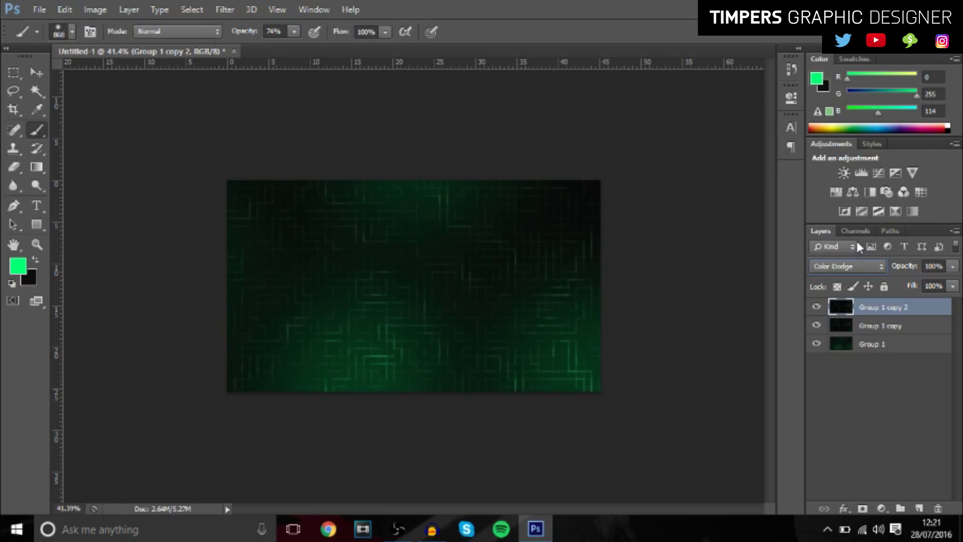
# Step: Erase parts of the Color Dodge copy across the lower image with a large eraser
pyautogui.click(13, 167)
pyautogui.moveTo(301, 222); pyautogui.dragTo(376, 233)
pyautogui.moveTo(262, 182)
pyautogui.mouseDown()
pyautogui.moveTo(507, 387)
pyautogui.moveTo(354, 397)
pyautogui.moveTo(258, 419)
pyautogui.moveTo(551, 396)
pyautogui.moveTo(490, 262)
pyautogui.moveTo(464, 247)
pyautogui.moveTo(491, 170)
pyautogui.mouseUp()
pyautogui.press('[')
pyautogui.press('[')
pyautogui.press('[')
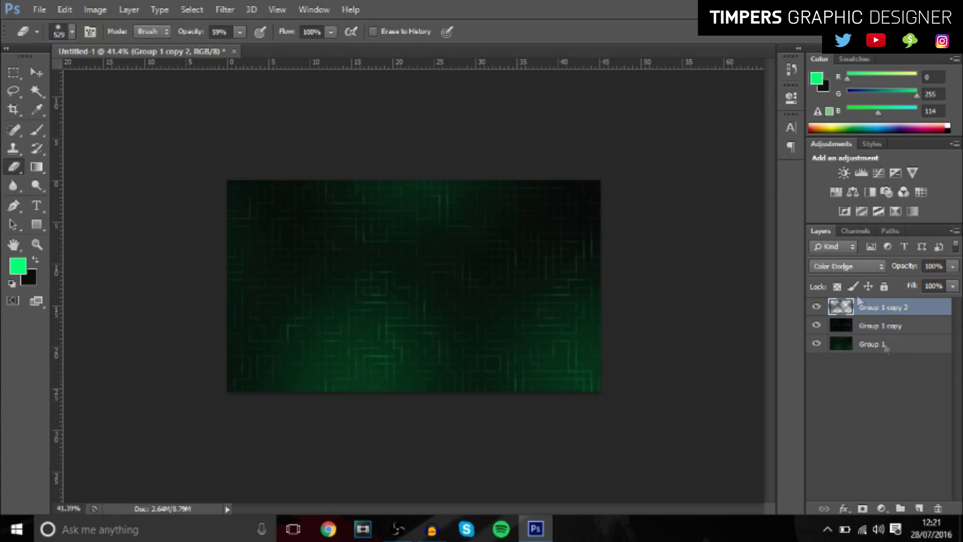
# Step: Group and merge the three circuit layers into Group 2, adding an empty layer above
pyautogui.keyDown('shift'); pyautogui.click(895, 348); pyautogui.keyUp('shift')
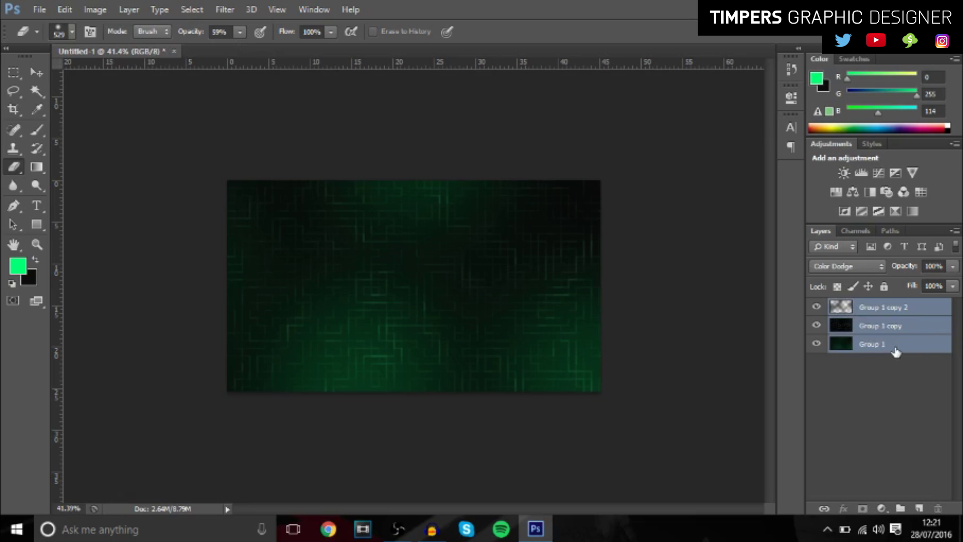
pyautogui.hotkey('ctrl', 'g')
pyautogui.hotkey('ctrl', 'e')
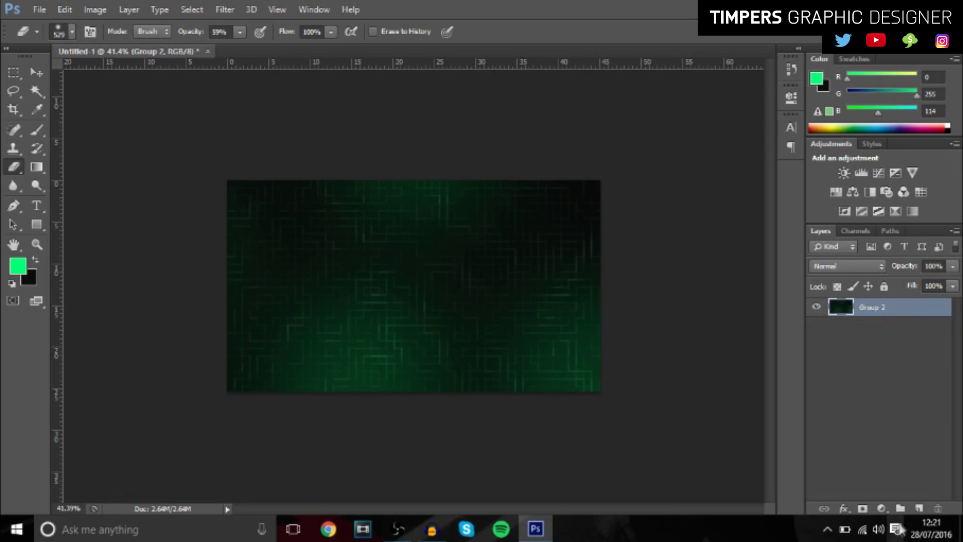
pyautogui.click(919, 508)
pyautogui.click(36, 130)
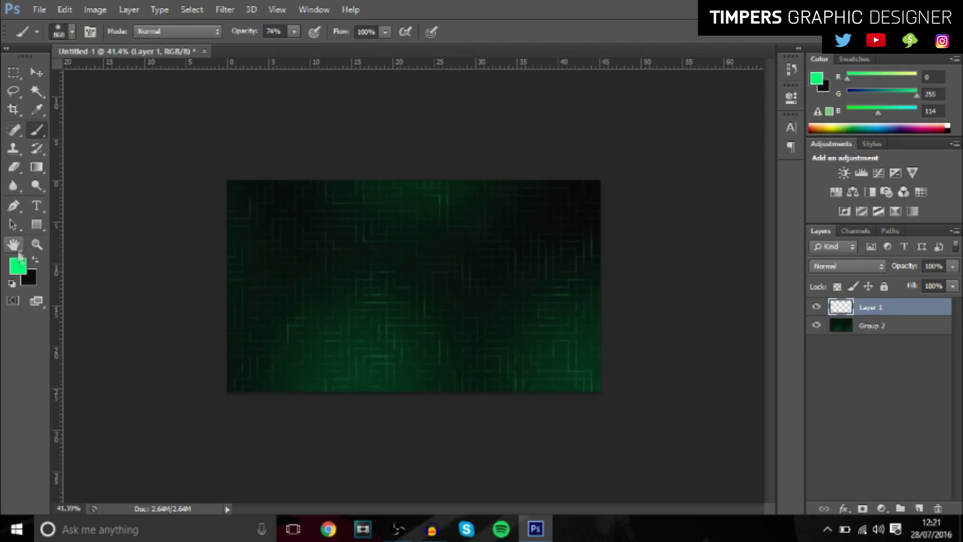
# Step: Set the foreground colour to #ffffff and the soft brush to 882 px
pyautogui.click(18, 266)
pyautogui.write('ffffff')
pyautogui.click(812, 113)
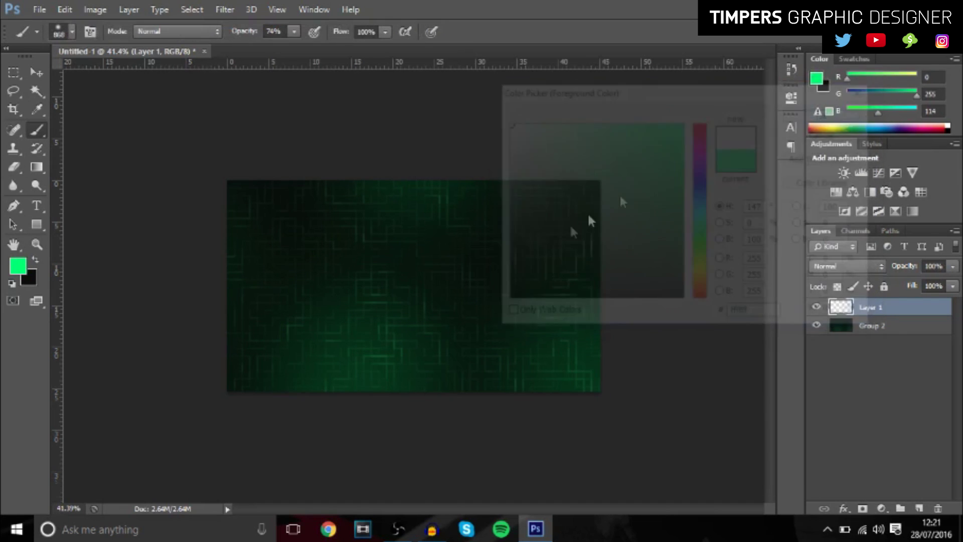
pyautogui.keyDown('alt'); pyautogui.rightClick(540, 253); pyautogui.keyUp('alt')
pyautogui.moveTo(548, 257); pyautogui.dragTo(537, 258)
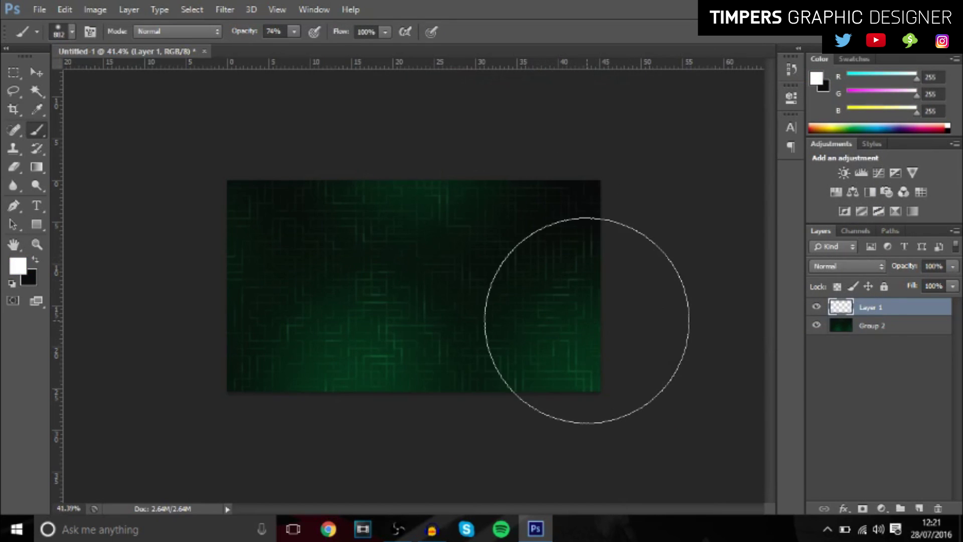
# Step: Paint soft white glows on the right, bottom, left and top edges and left of centre
pyautogui.click(652, 241)
pyautogui.click(485, 462)
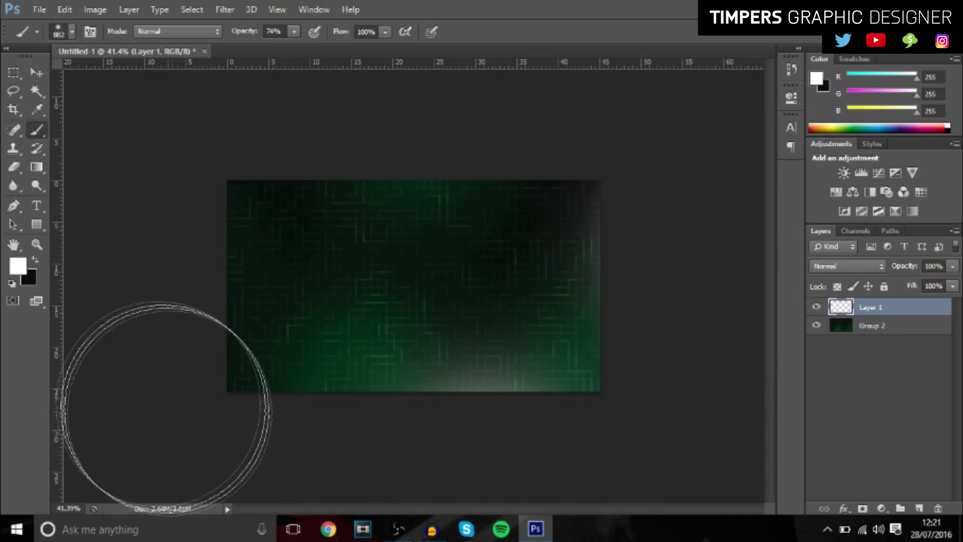
pyautogui.click(137, 330)
pyautogui.click(371, 86)
pyautogui.moveTo(396, 337); pyautogui.dragTo(343, 318)
pyautogui.click(357, 302)
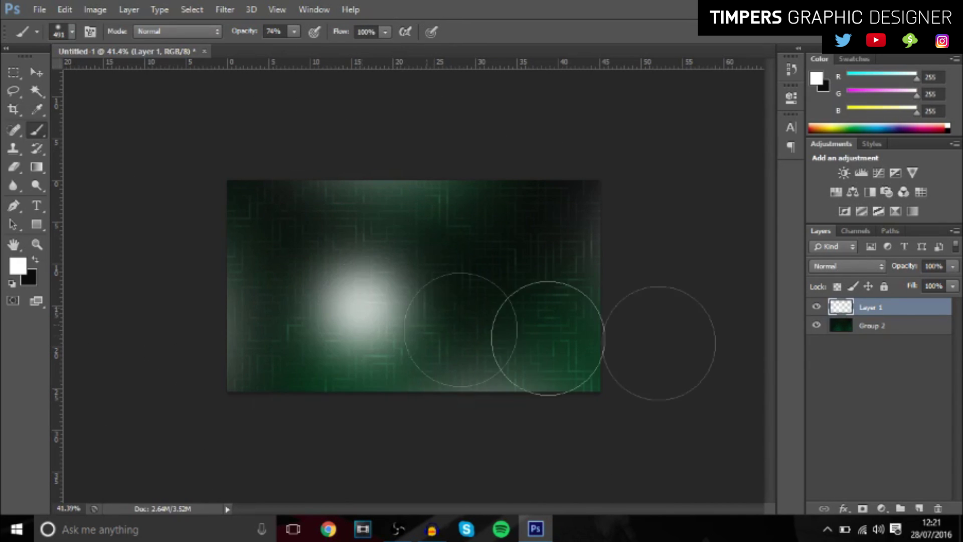
# Step: Blend the glow layer in Overlay, then group it with Group 2 into Group 3
pyautogui.click(825, 266)
pyautogui.click(848, 179)
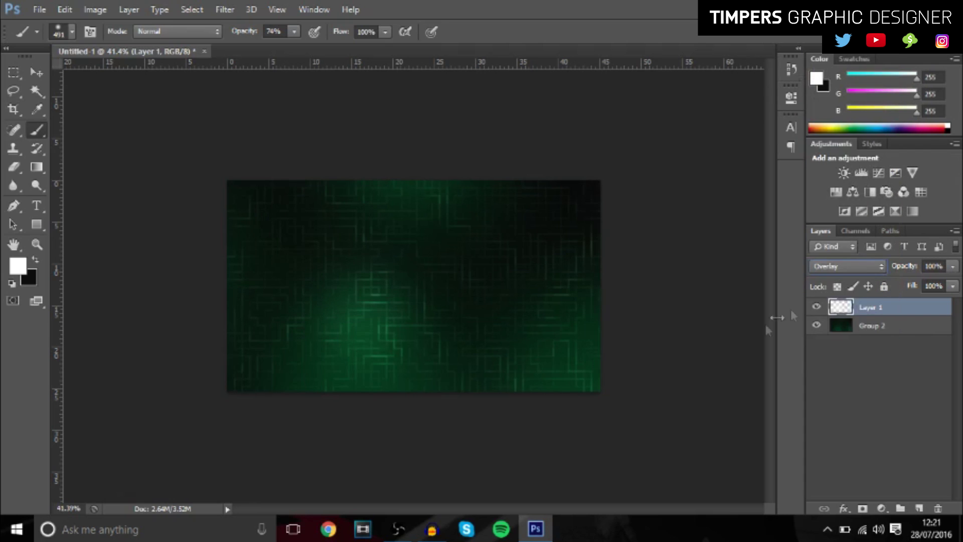
pyautogui.click(817, 305)
pyautogui.click(818, 307)
pyautogui.keyDown('shift'); pyautogui.click(891, 327); pyautogui.keyUp('shift')
pyautogui.hotkey('ctrl', 'g')
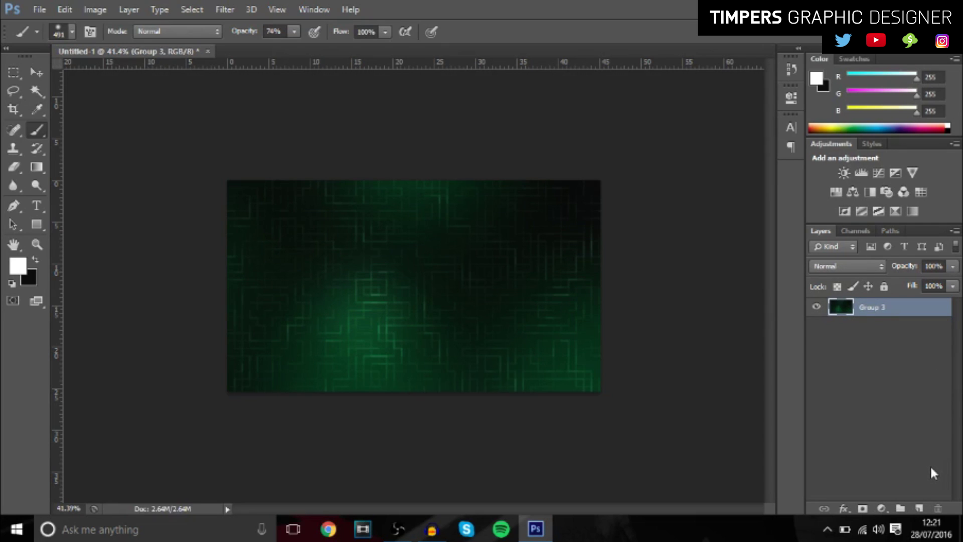
# Step: Duplicate Group 3 and apply Pixelate > Crystallize with an increased Cell Size to the copy
pyautogui.hotkey('ctrl', 'j')
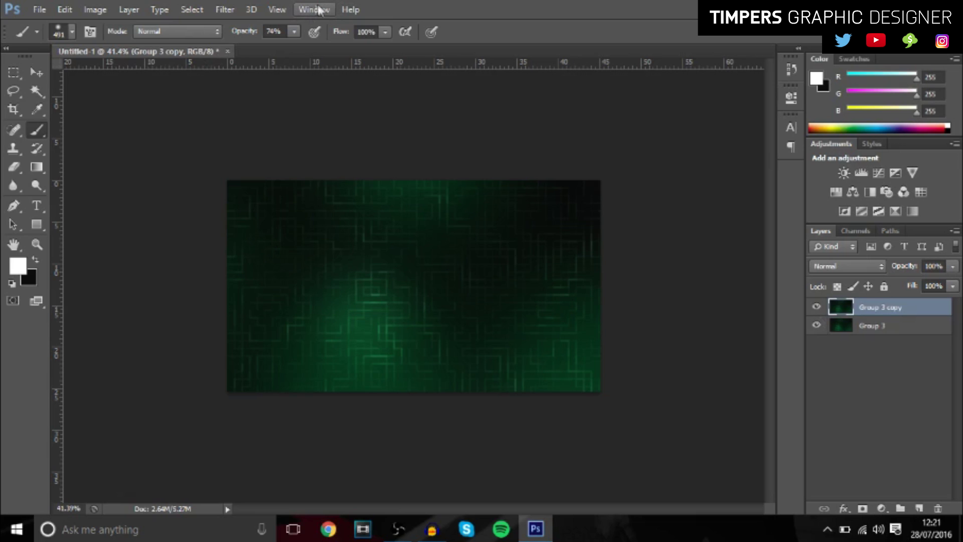
pyautogui.click(225, 9)
pyautogui.moveTo(305, 240)
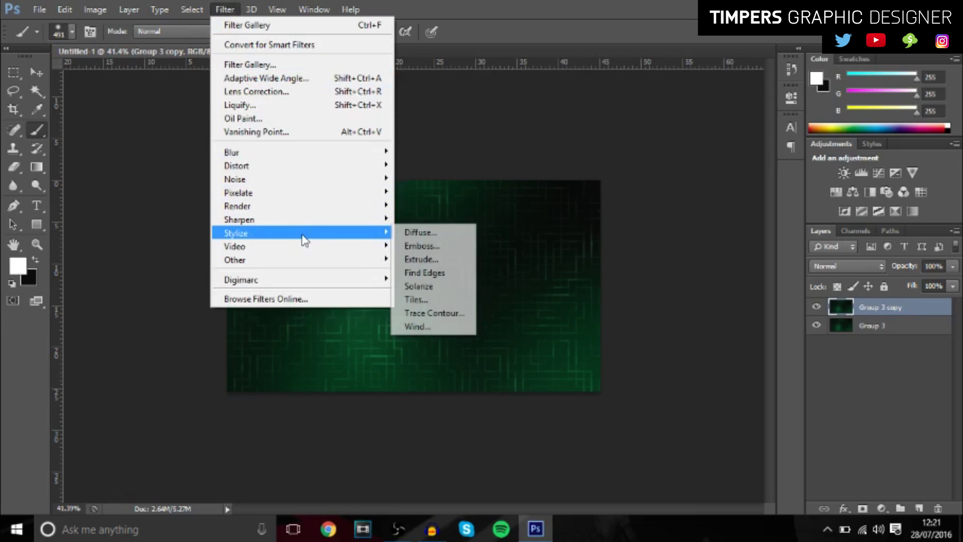
pyautogui.moveTo(288, 199)
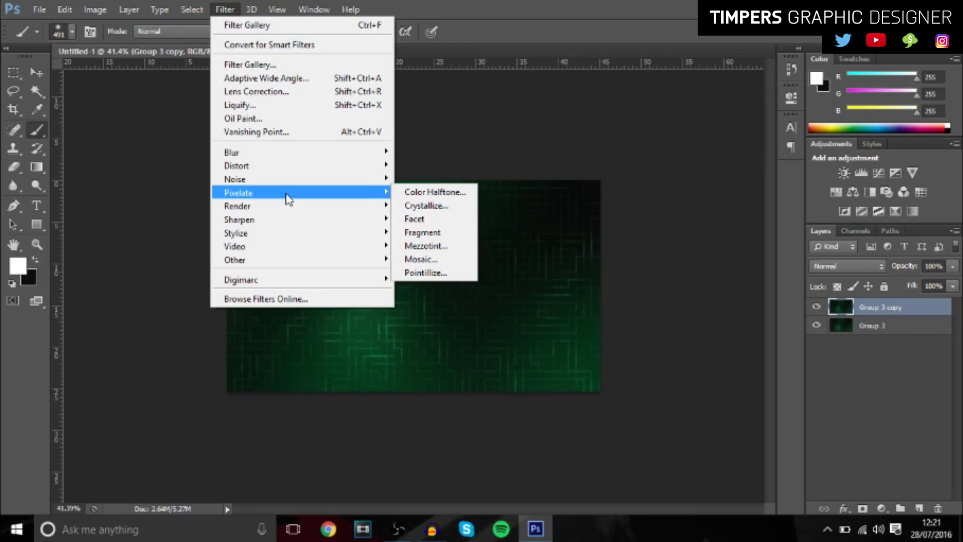
pyautogui.click(429, 204)
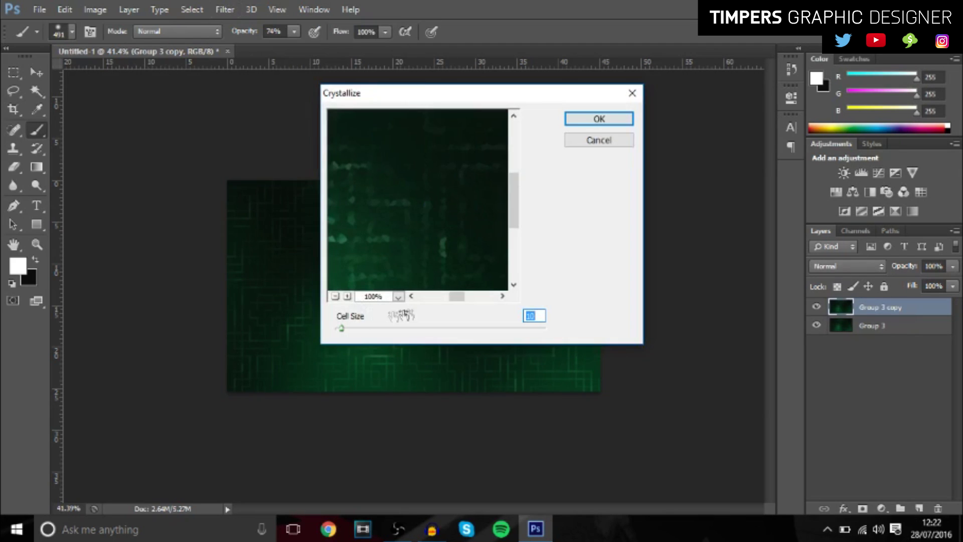
pyautogui.click(351, 328)
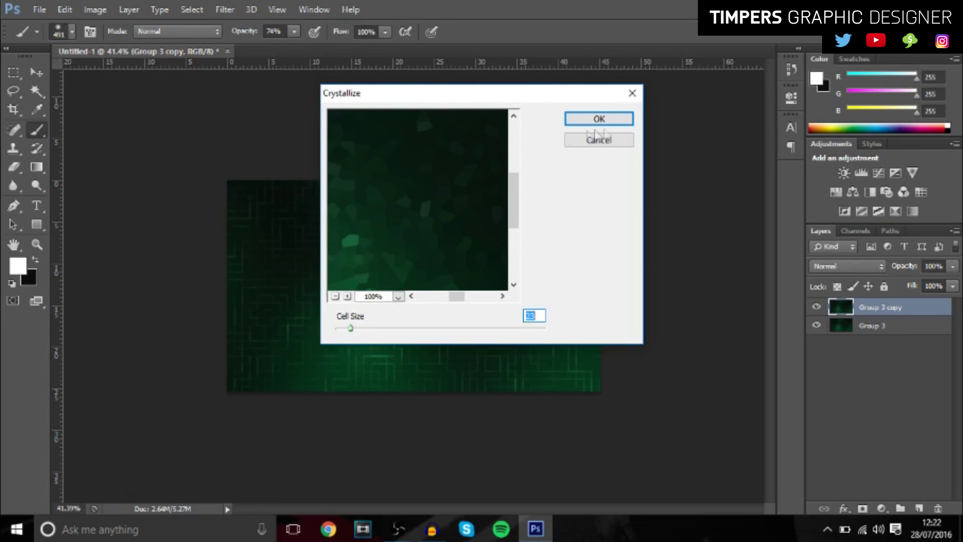
pyautogui.click(619, 120)
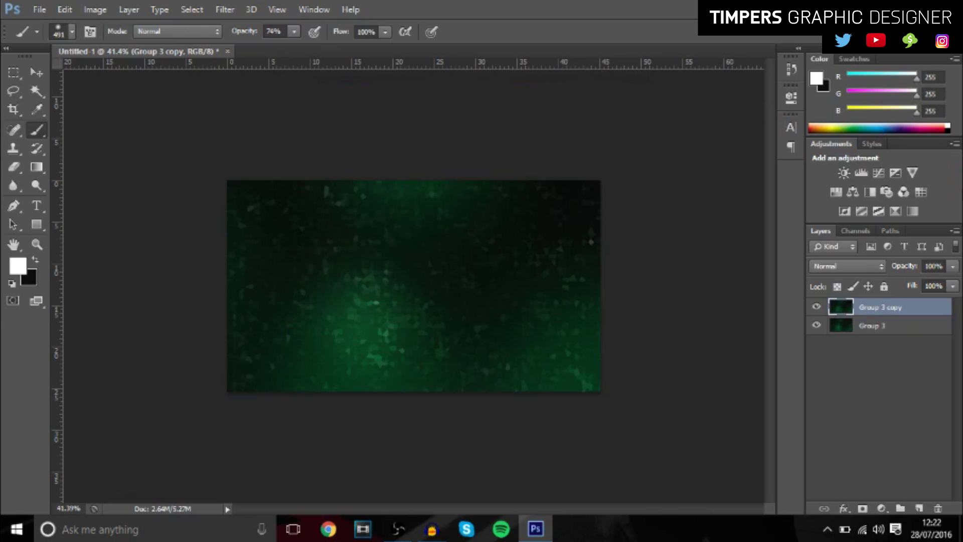
# Step: Try several blend modes on Group 3 copy, settle on Color Dodge, and toggle visibility to compare
pyautogui.click(847, 266)
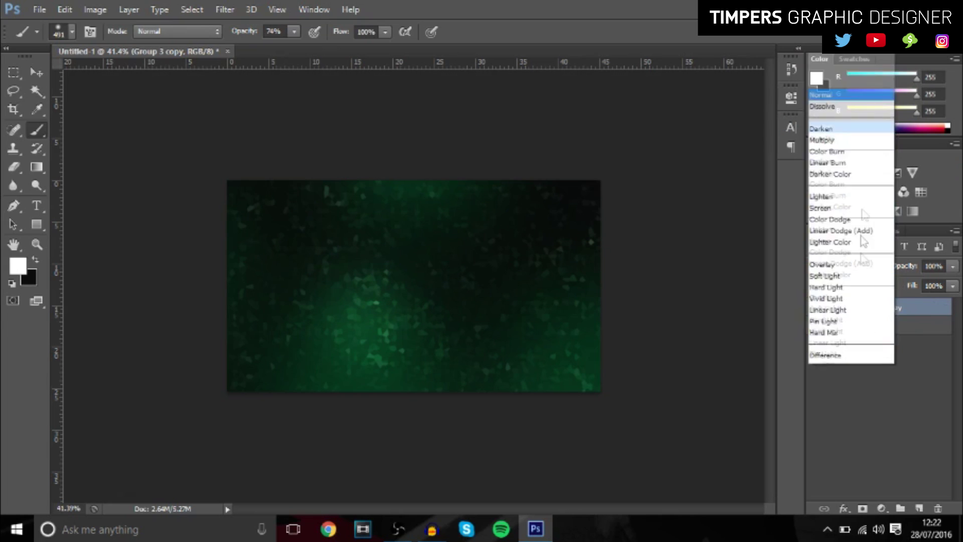
pyautogui.click(822, 239)
pyautogui.press('Down')
pyautogui.press('Down')
pyautogui.press('Down')
pyautogui.press('Down')
pyautogui.press('Down')
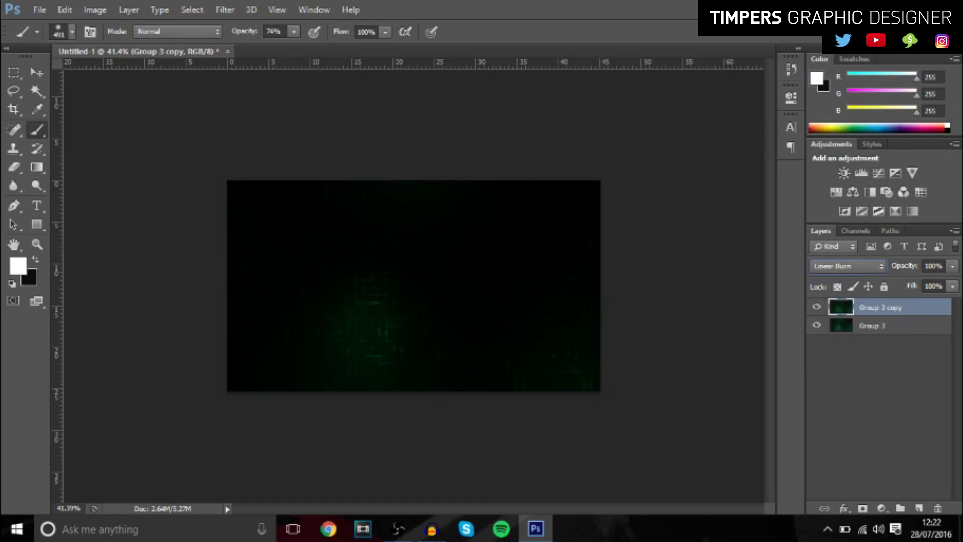
pyautogui.press('Down')
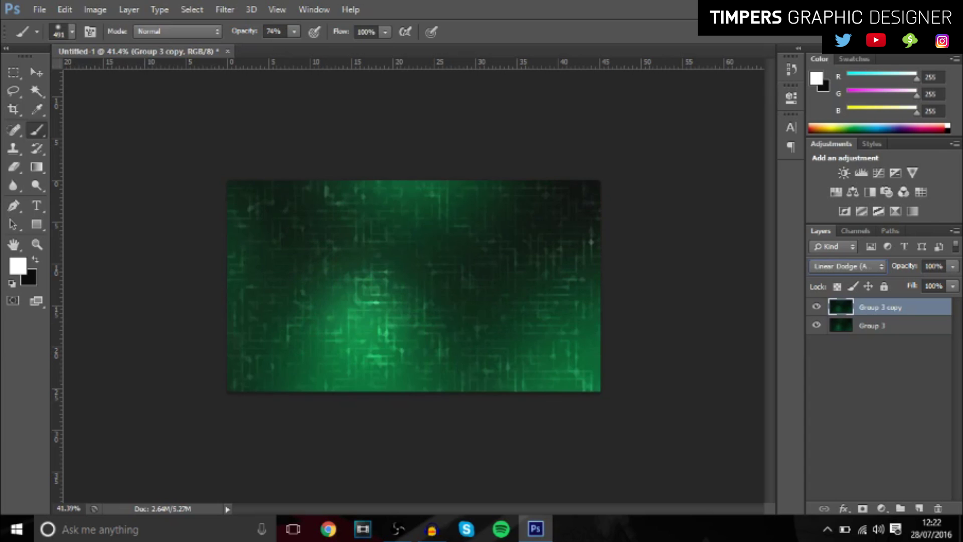
pyautogui.press('Down')
pyautogui.press('Down')
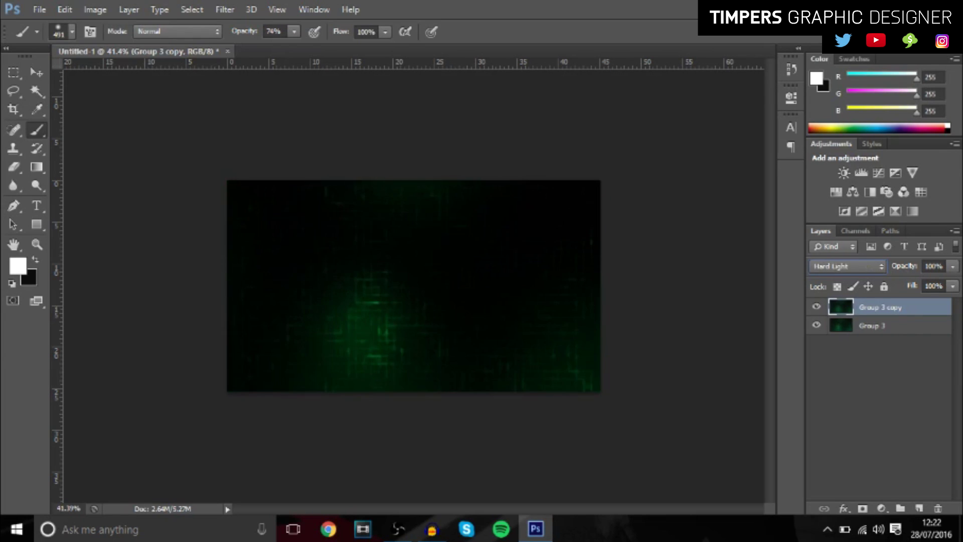
pyautogui.press('Down')
pyautogui.press('Up')
pyautogui.press('Up')
pyautogui.press('Up')
pyautogui.press('Up')
pyautogui.press('Up')
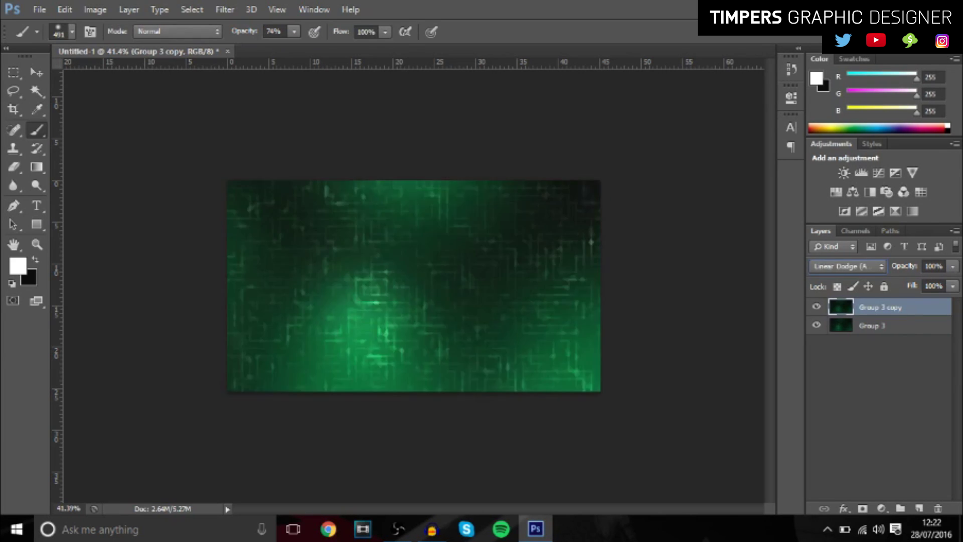
pyautogui.press('Up')
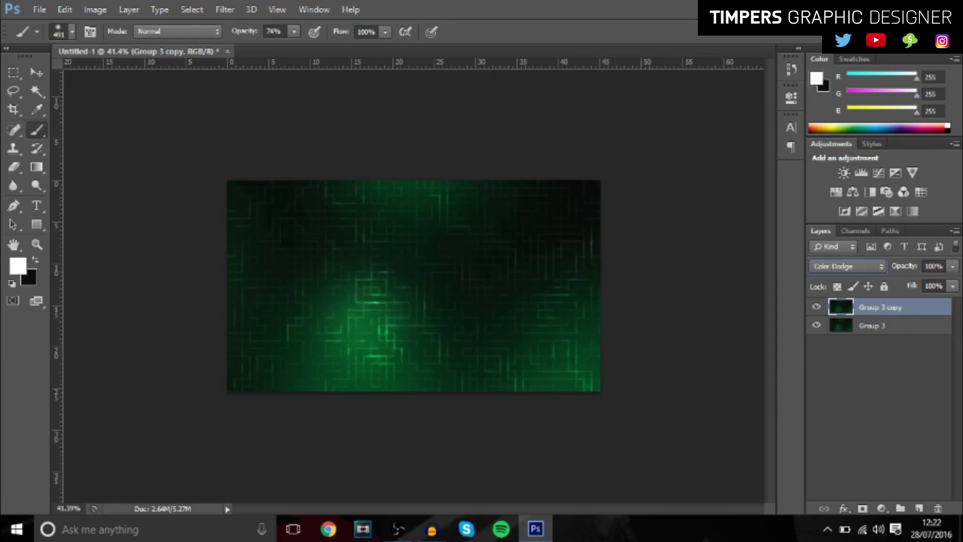
pyautogui.click(817, 308)
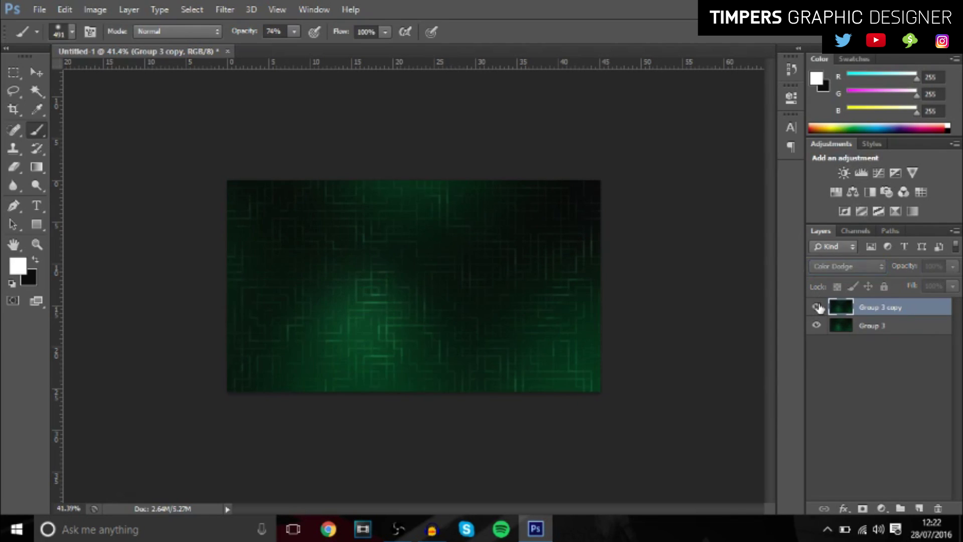